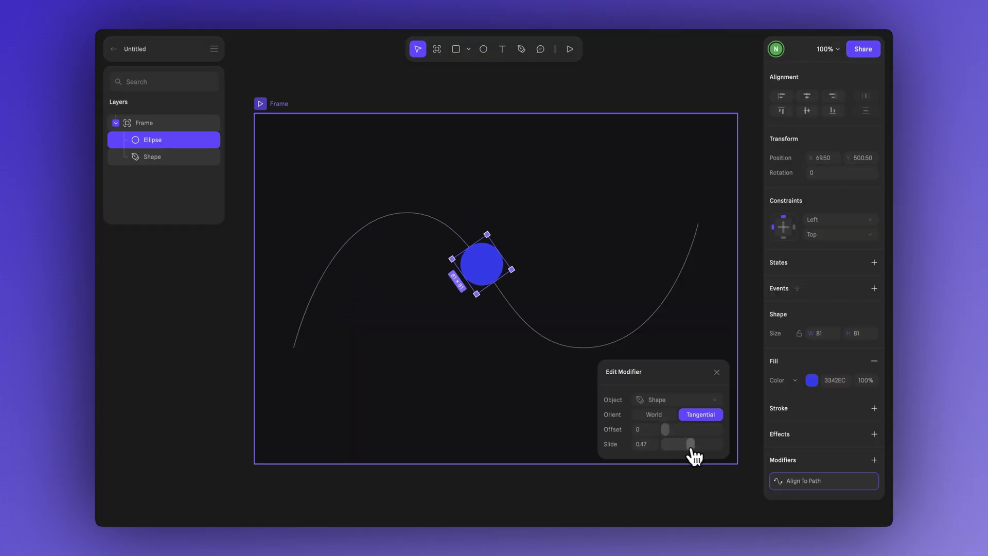
Preview the Align To Path demos by sliding objects, including the rocket, along their paths
left_click_drag(695, 455, 728, 457)
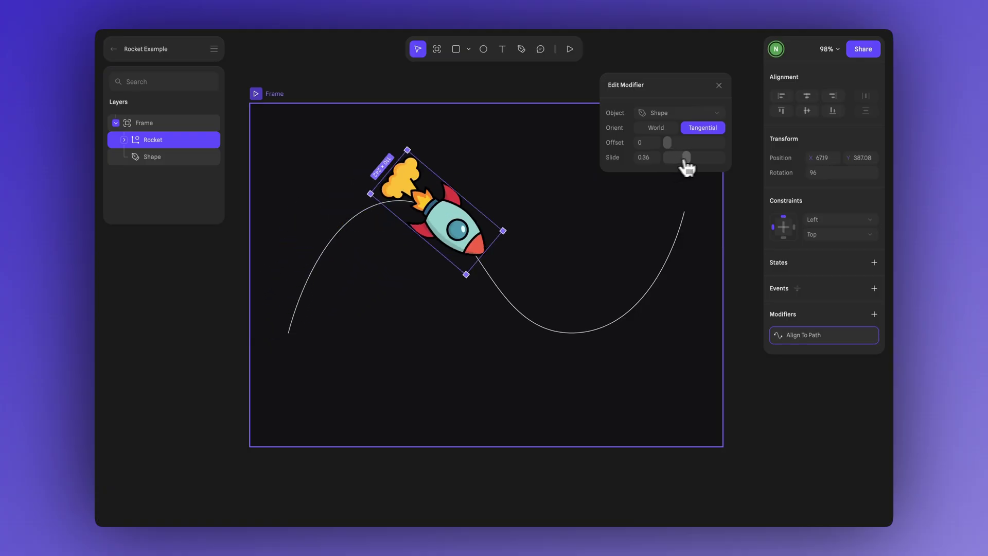
mouse_move(686, 160)
left_mouse_down()
mouse_move(716, 168)
mouse_move(672, 174)
left_mouse_up()
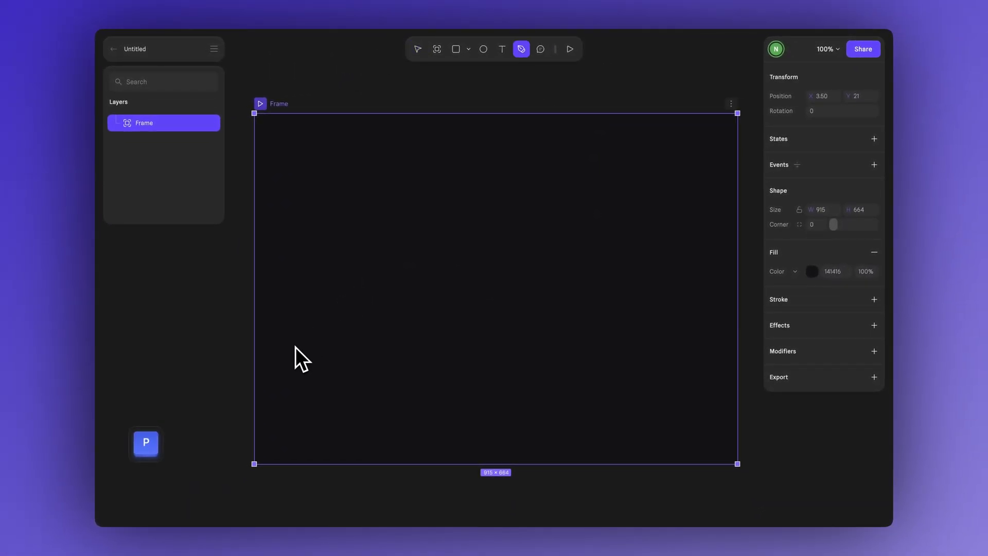
Draw a zigzag path with the Pen and round its corners into smooth curves
left_click(289, 347)
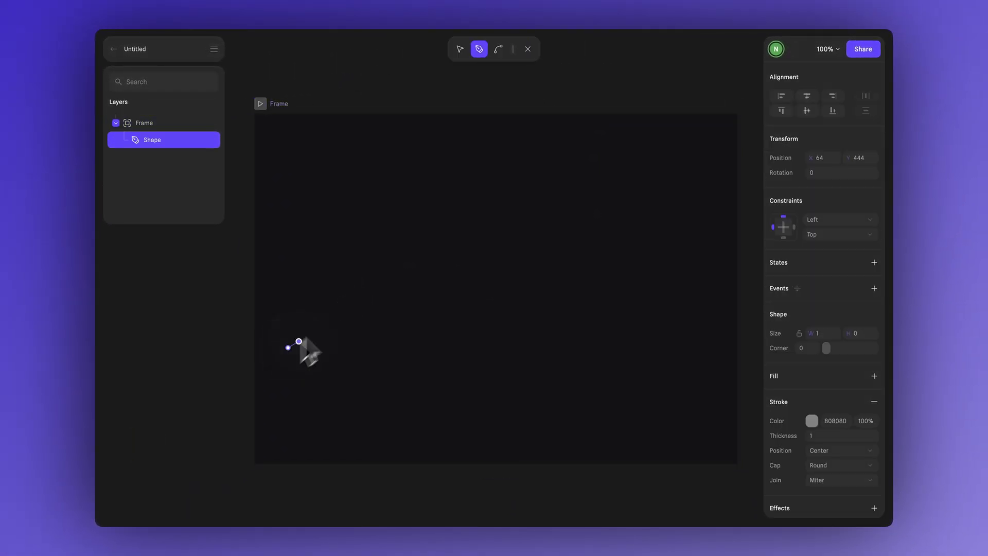
left_click(417, 218)
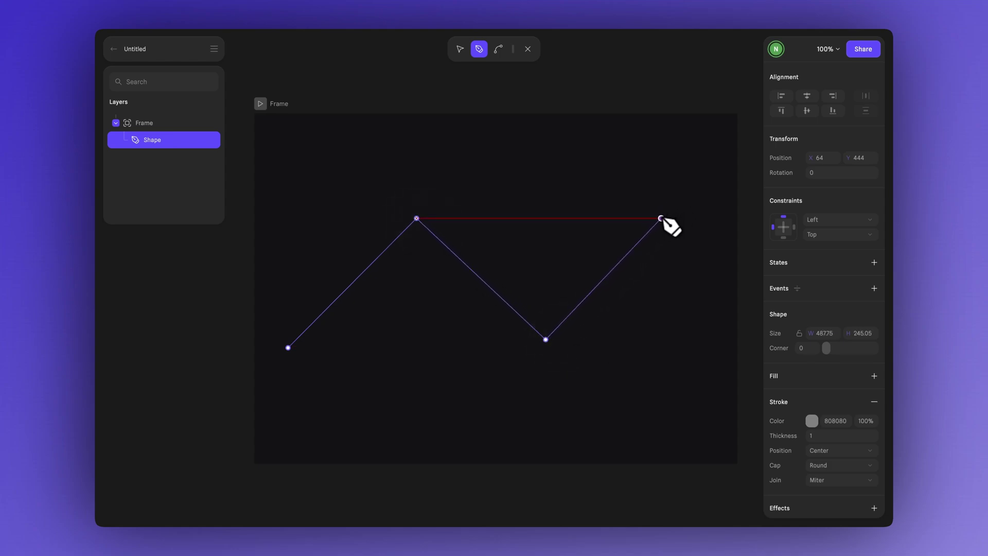
left_click(499, 49)
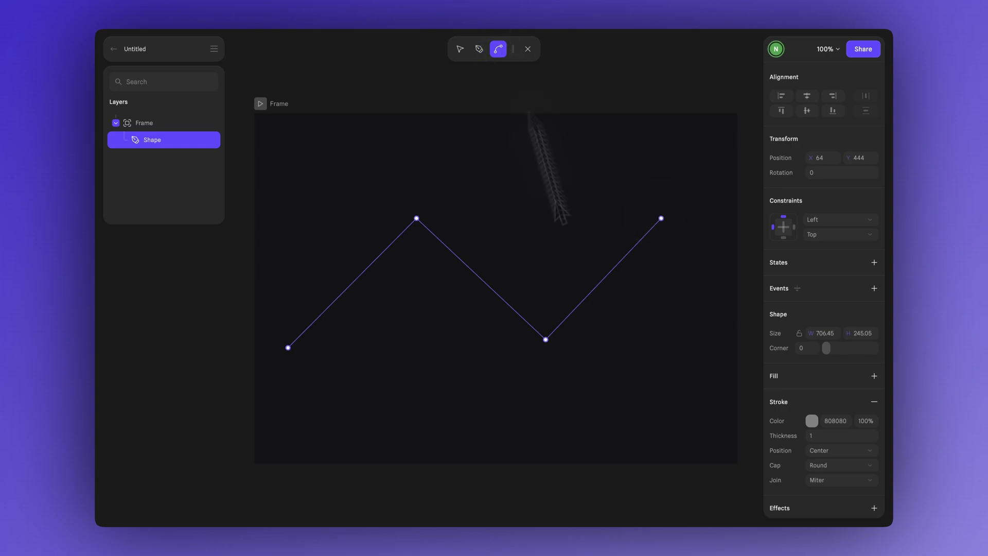
left_click_drag(545, 340, 617, 347)
left_click_drag(417, 218, 497, 218)
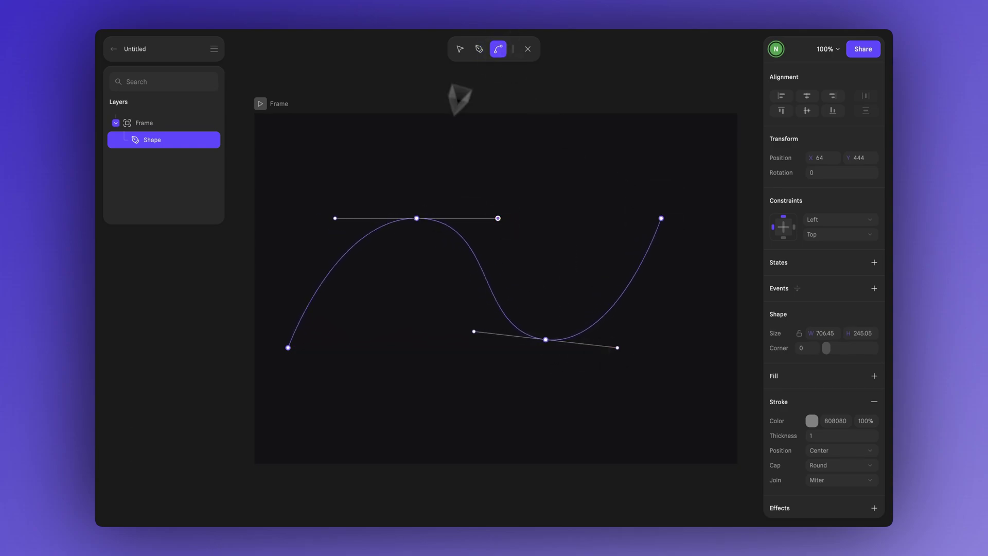
Adjust the path's points and curve handles into an even S-shaped wave
left_click(460, 49)
left_click_drag(547, 341, 577, 348)
left_click_drag(661, 218, 692, 224)
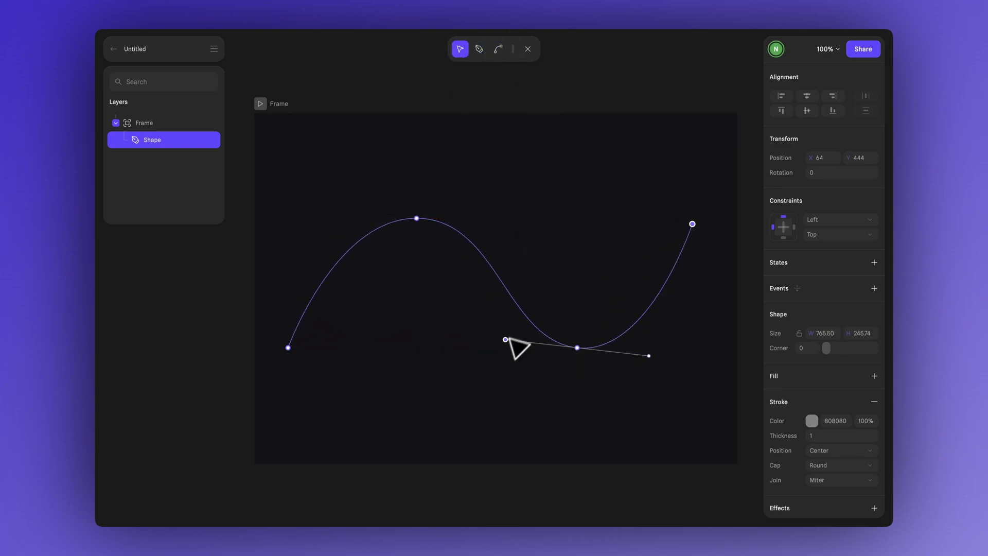
mouse_move(505, 340)
left_mouse_down()
mouse_move(512, 346)
mouse_move(498, 348)
left_mouse_up()
left_click_drag(417, 219, 404, 214)
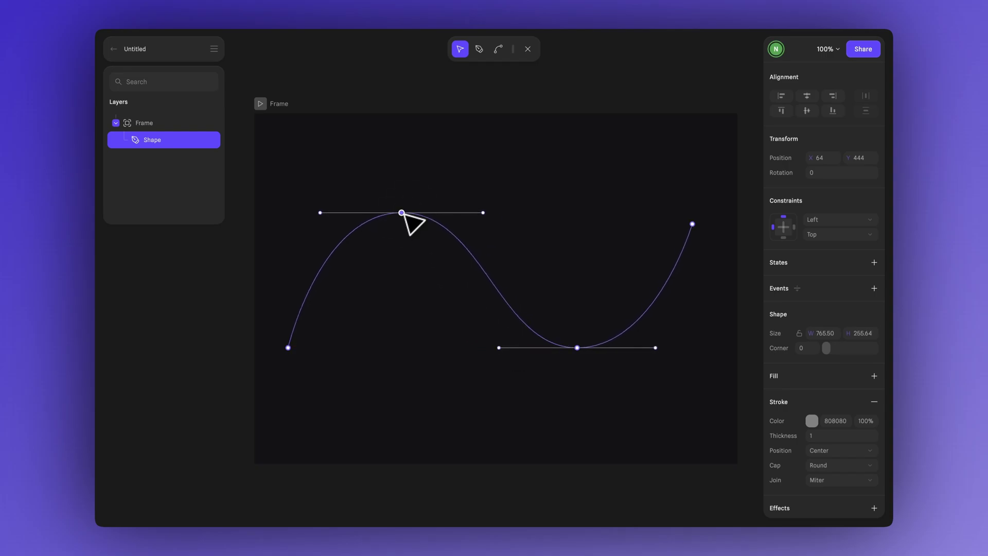
left_click_drag(655, 348, 665, 348)
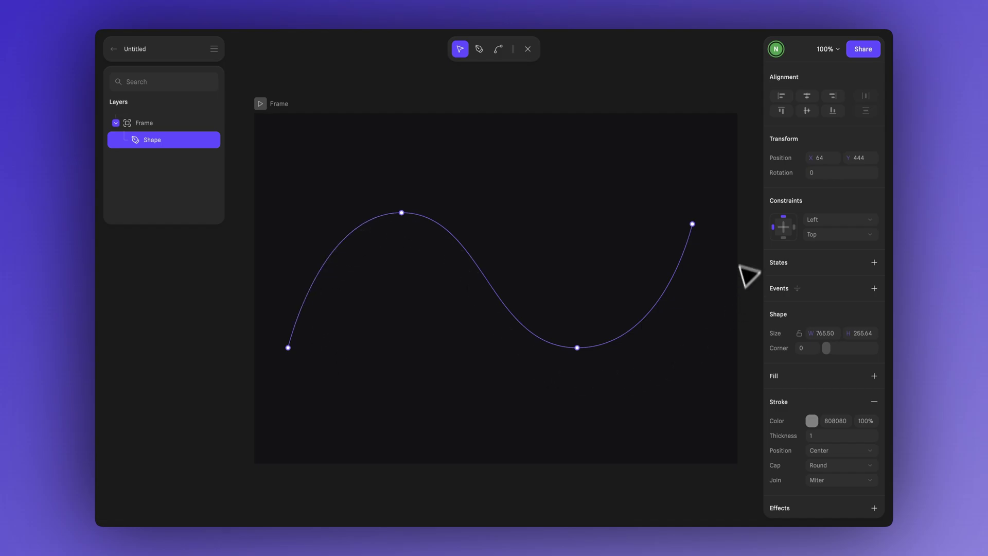
Finish the path, centre the wave horizontally, and select the frame
key("Escape")
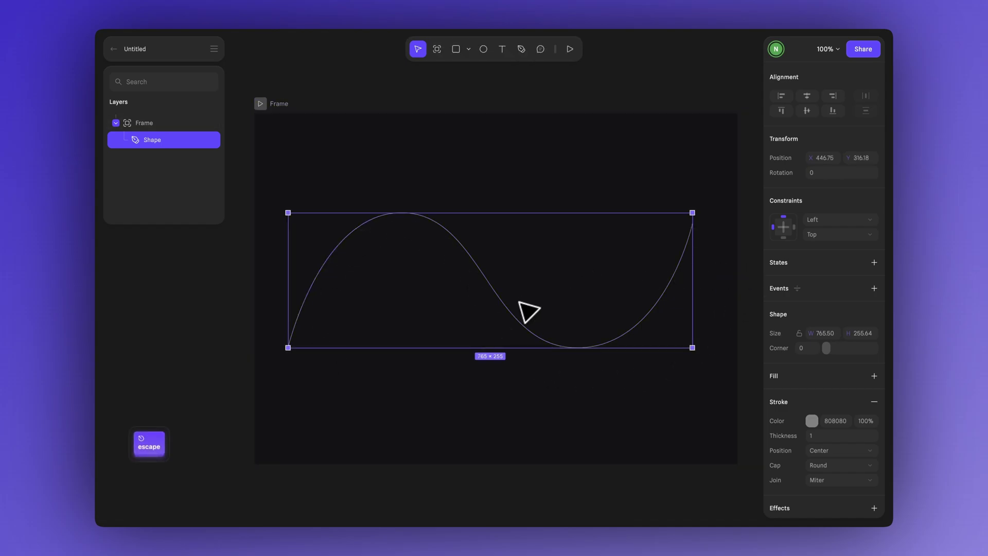
left_click(810, 96)
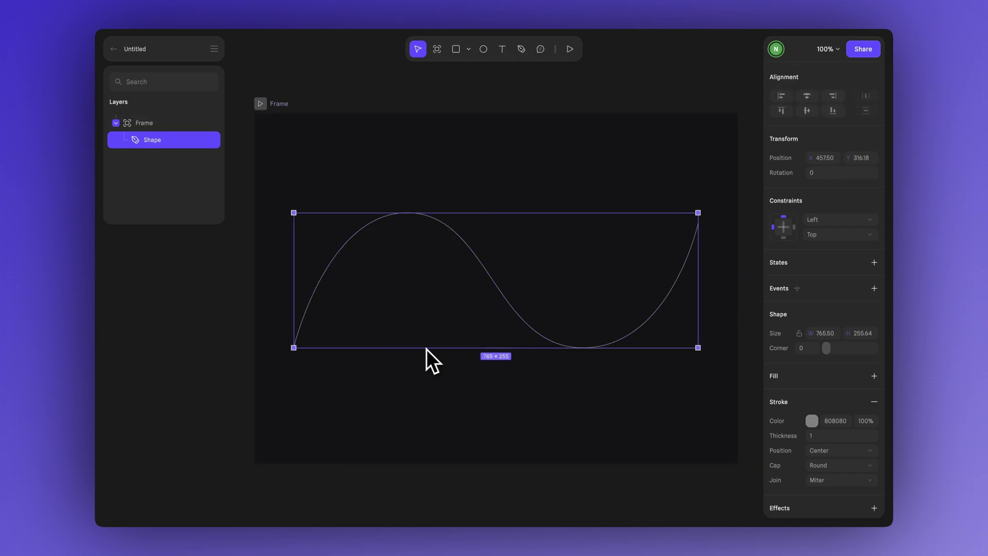
left_click(508, 178)
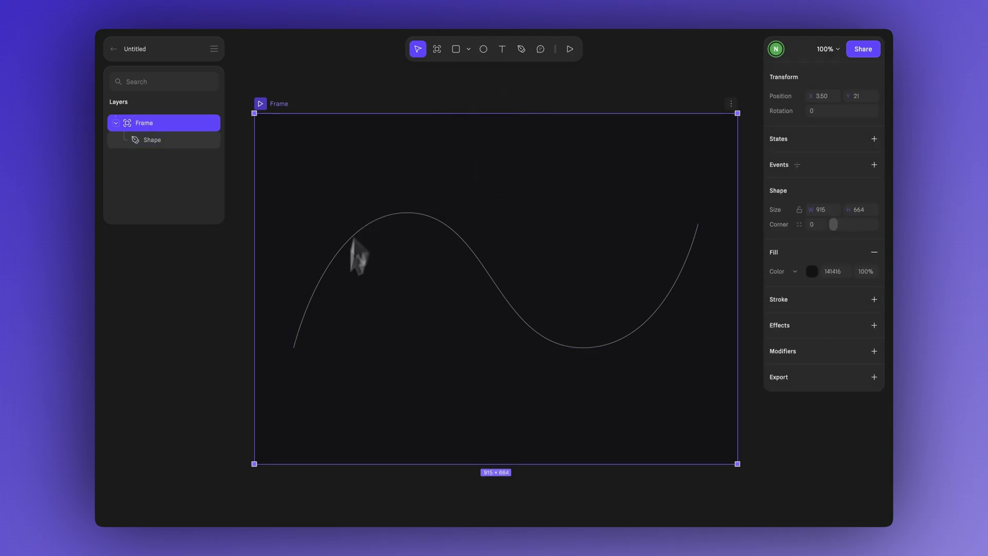
Draw a circle at the wave's lower-left start and fill it blue 3342EC
key("o")
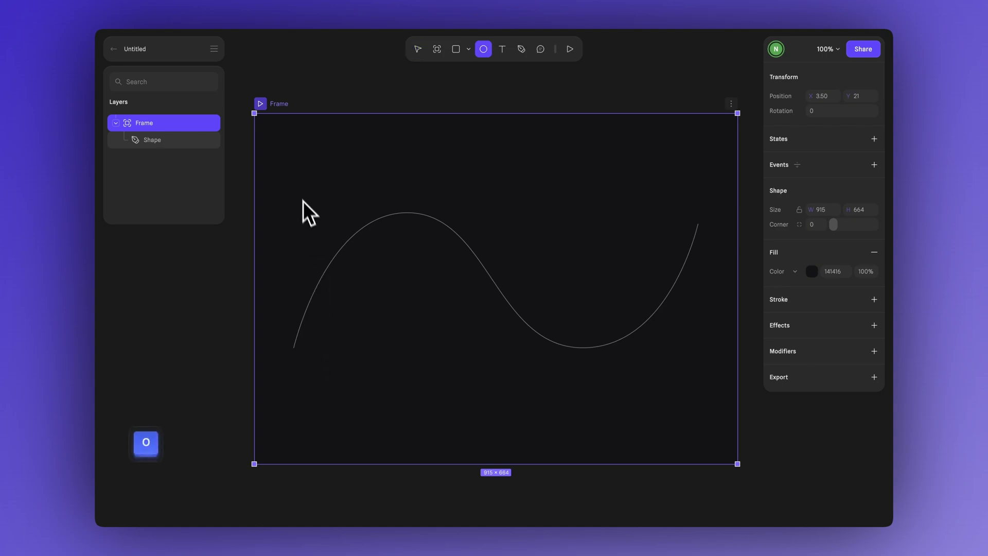
mouse_move(293, 169)
left_mouse_down("shift")
mouse_move(316, 218)
mouse_move(295, 394)
left_mouse_up("shift")
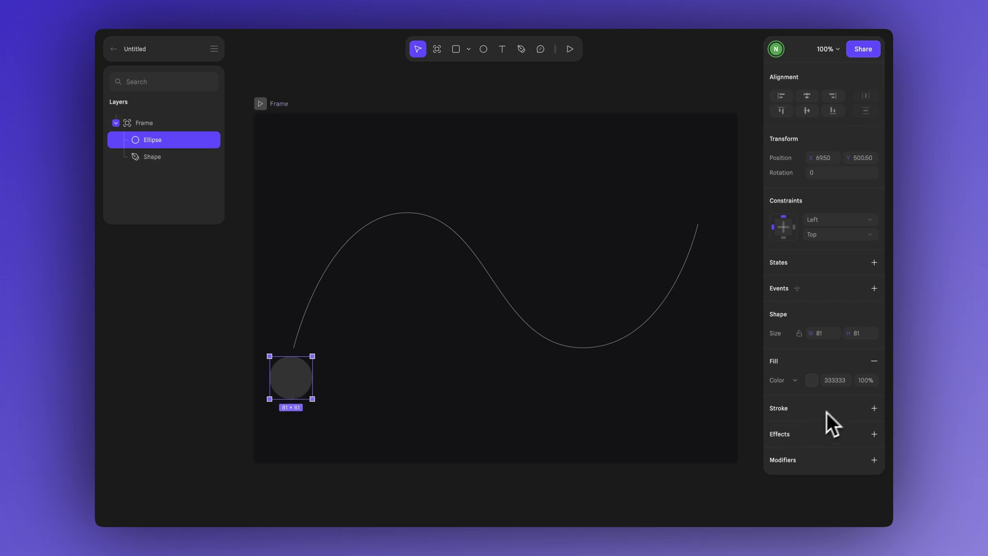
left_click(812, 380)
left_click(850, 328)
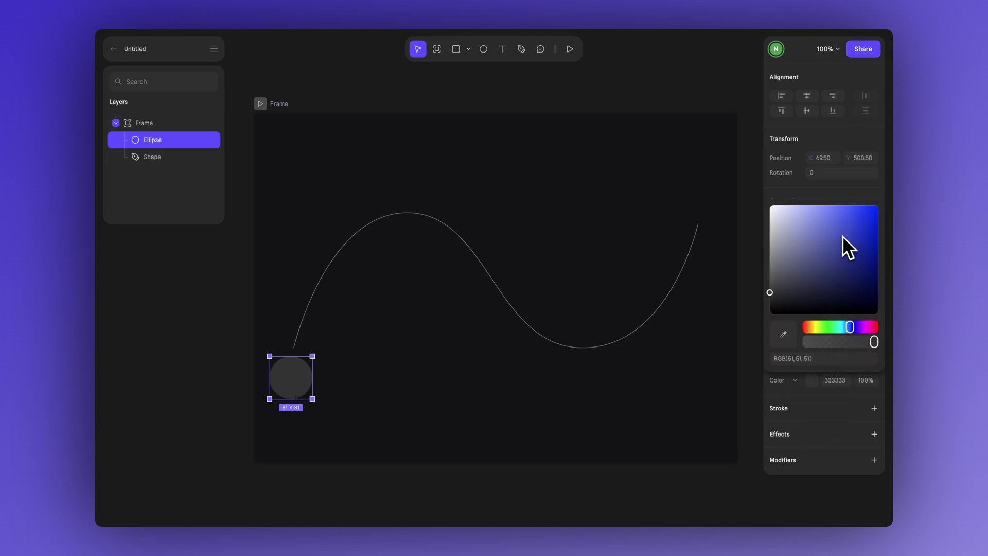
left_click(854, 226)
left_click(852, 328)
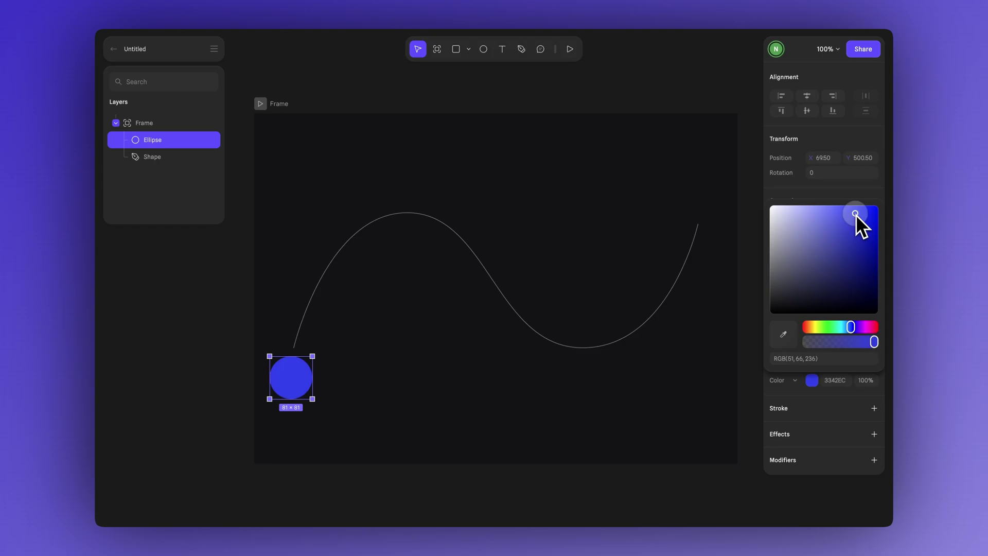
left_click(394, 421)
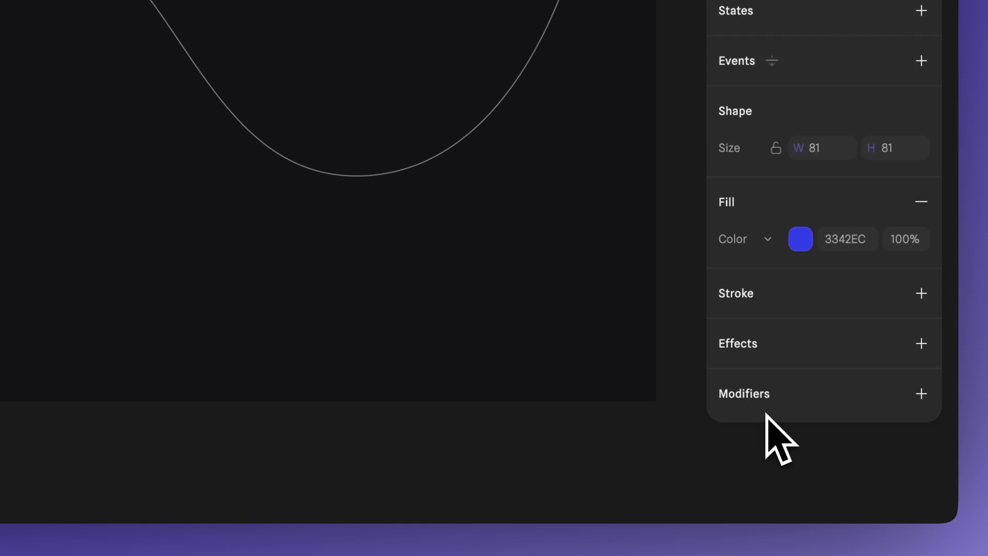
Add an Align To Path modifier to the blue circle with Object set to Shape
left_click(921, 394)
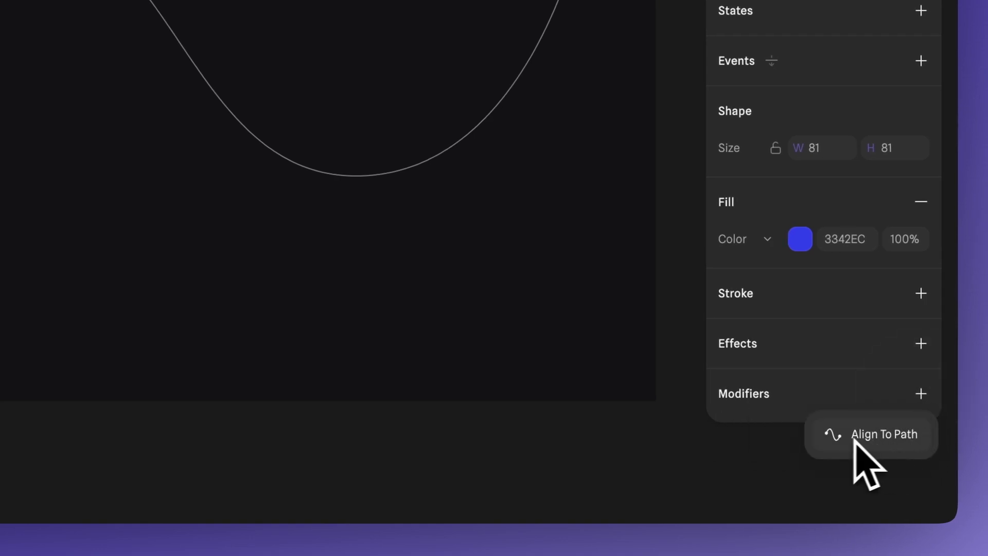
left_click(909, 442)
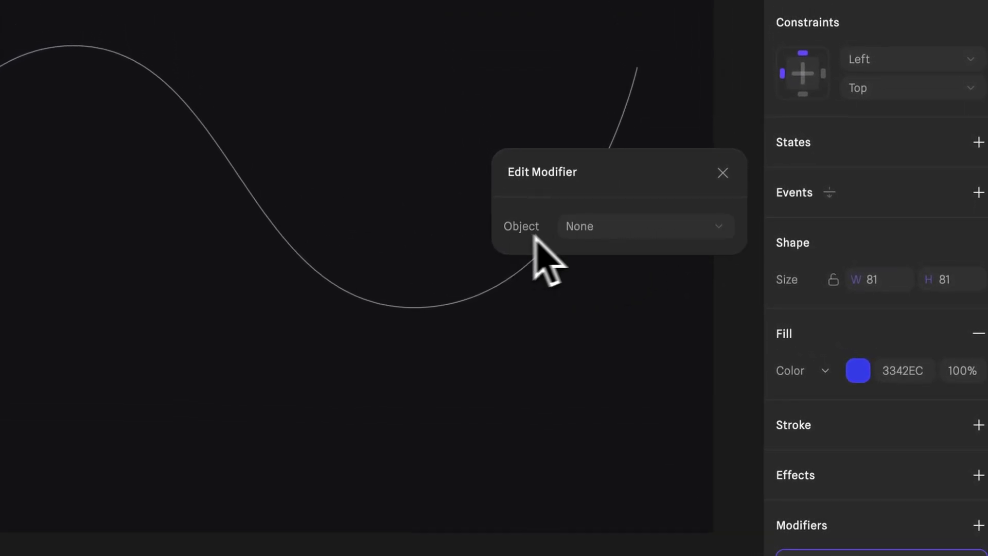
left_click(723, 228)
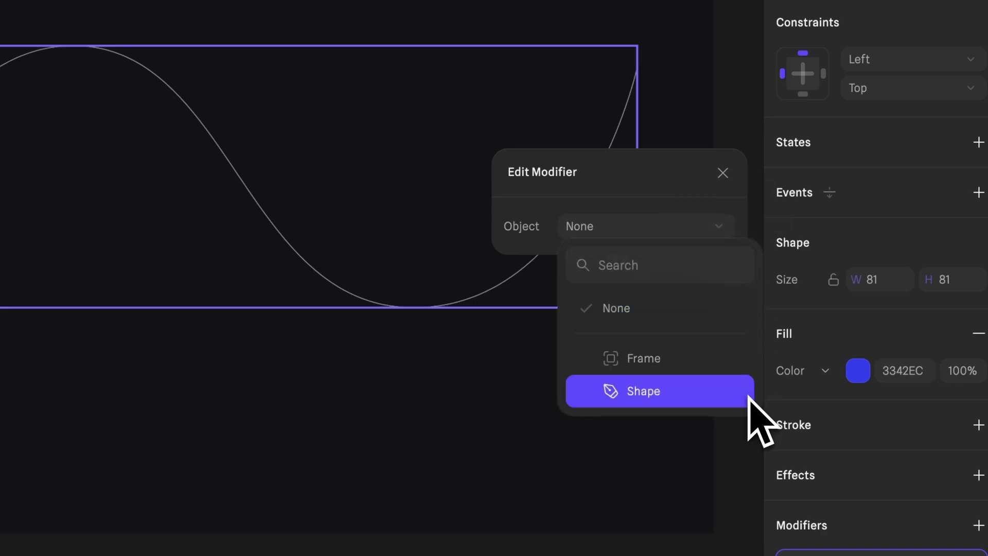
left_click(692, 394)
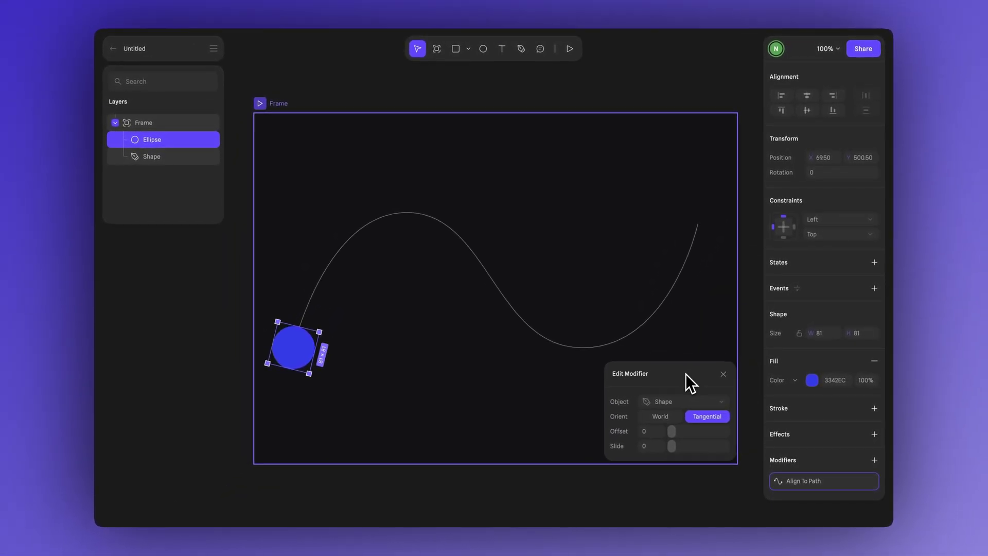
left_click_drag(680, 372, 679, 372)
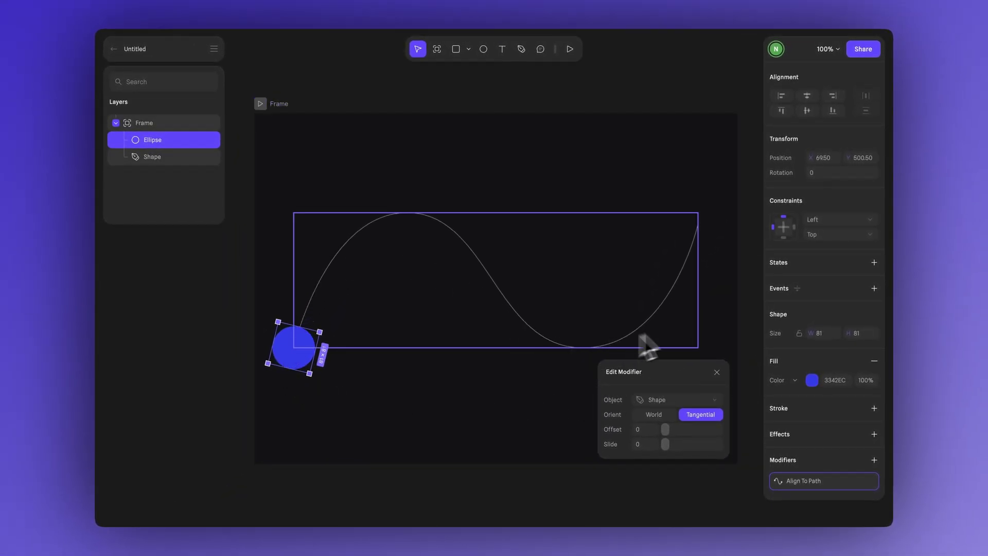
mouse_move(667, 448)
left_mouse_down()
mouse_move(722, 448)
mouse_move(662, 450)
mouse_move(679, 451)
left_mouse_up()
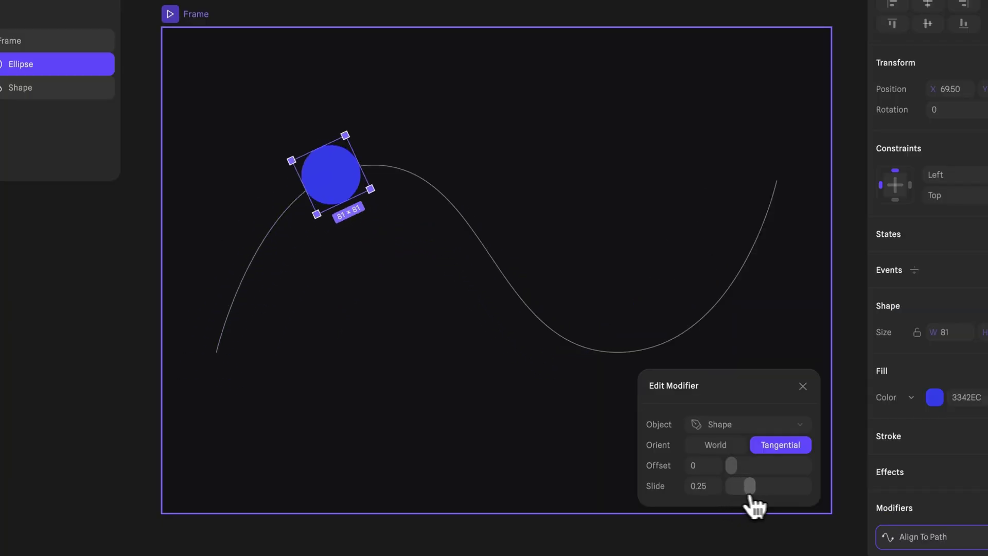
left_click_drag(750, 496, 814, 495)
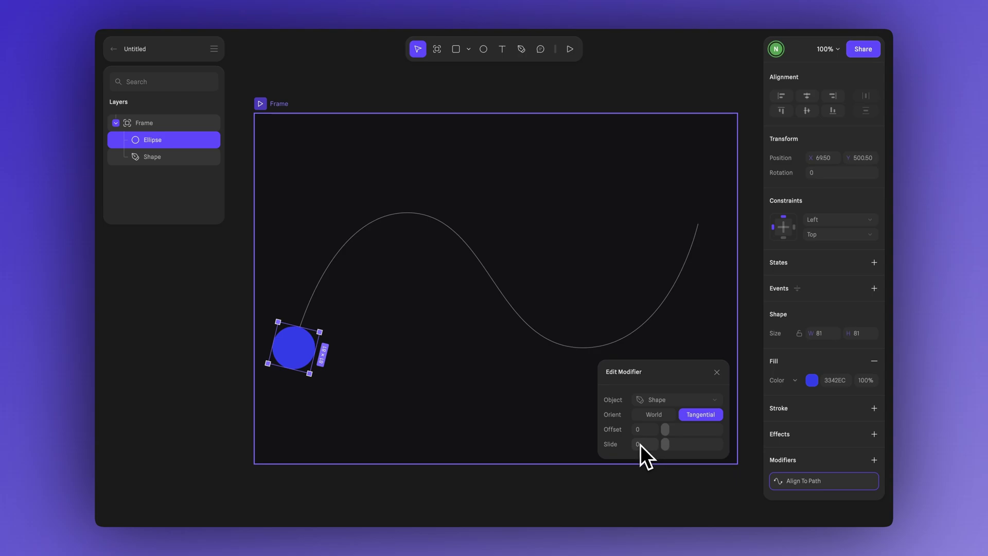
left_click_drag(665, 445, 730, 448)
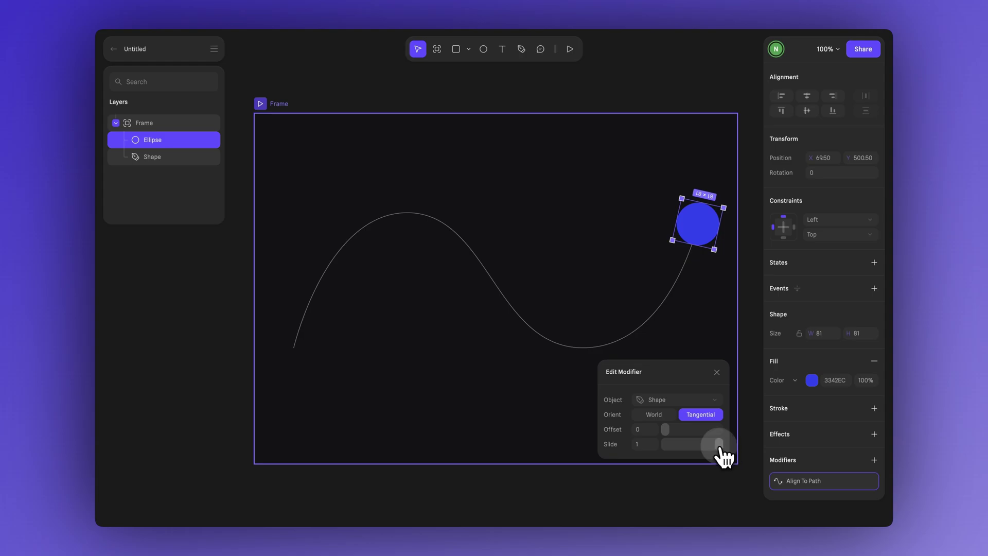
left_click_drag(719, 445, 666, 461)
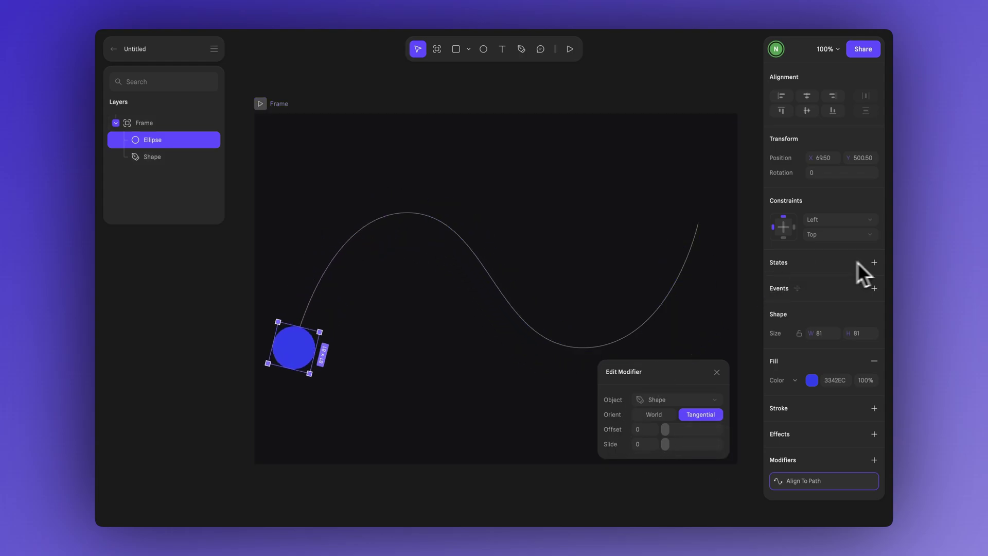
Add a new state with the Base State's Slide set to 1, then add a Start event
left_click(874, 263)
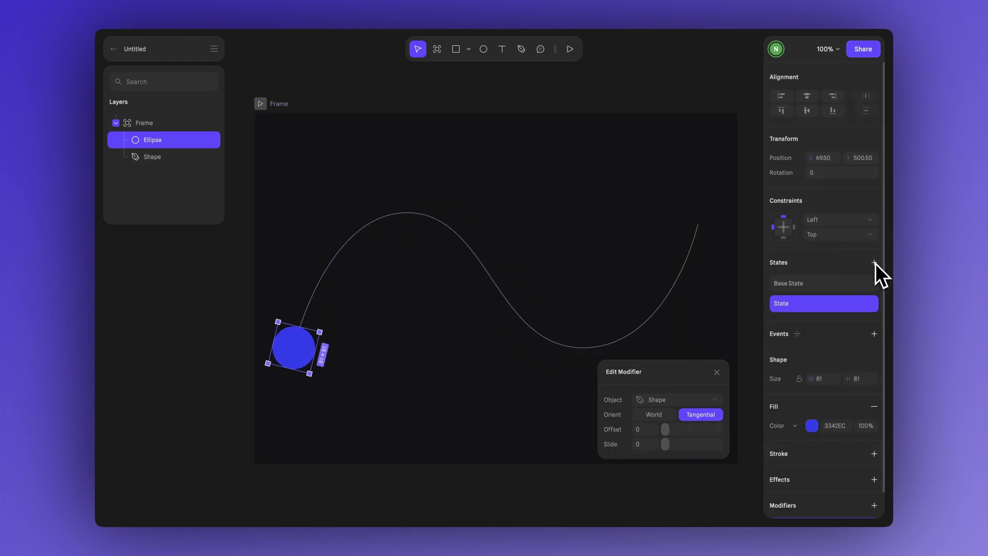
left_click(815, 286)
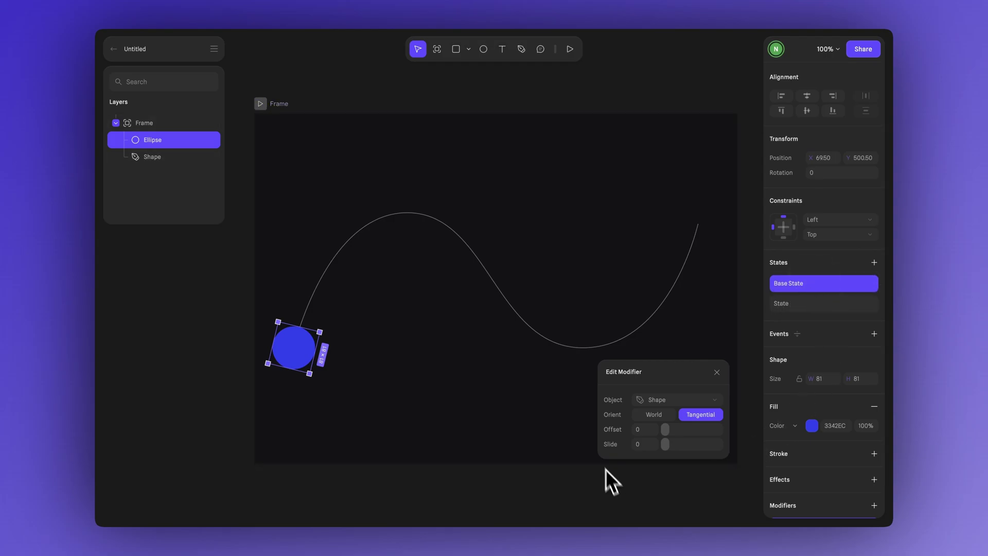
left_click(808, 305)
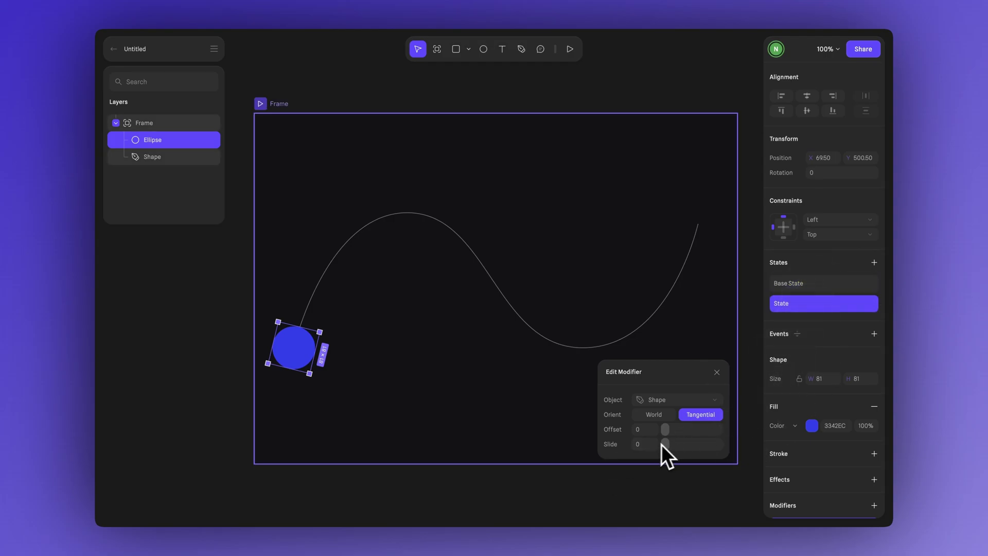
type("1")
key("Return")
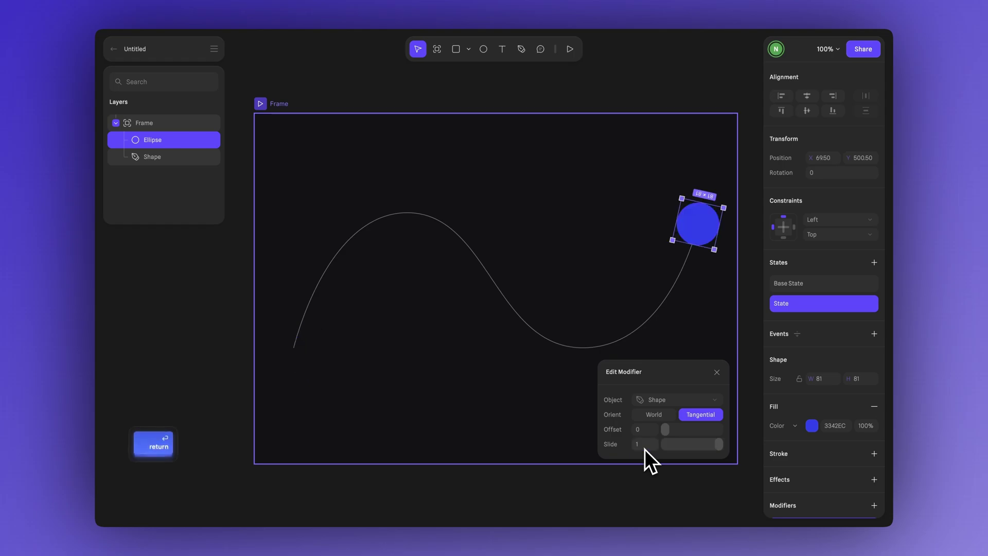
left_click(875, 334)
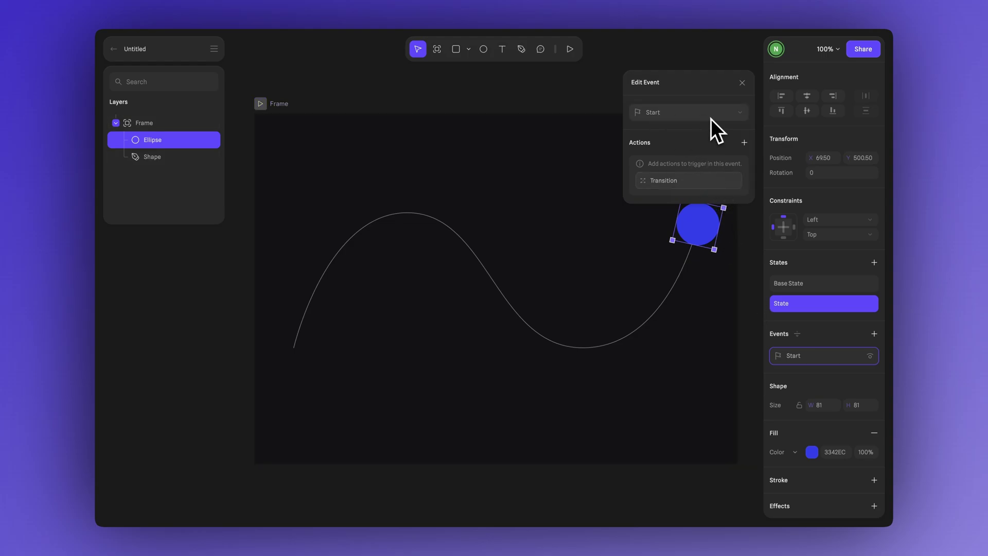
Give the Start event a Transition action on the Ellipse from Base State to State
left_click(719, 182)
left_click(709, 166)
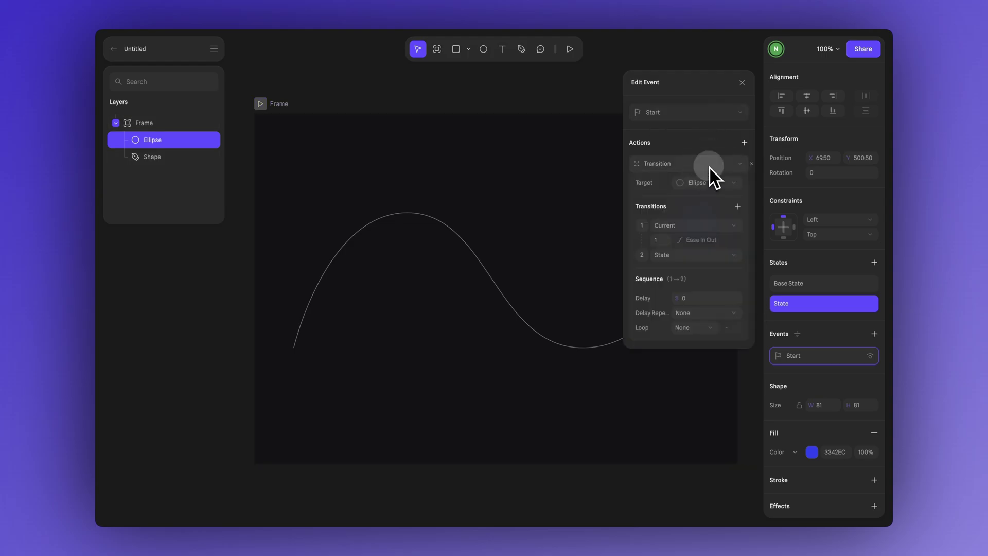
left_click(703, 229)
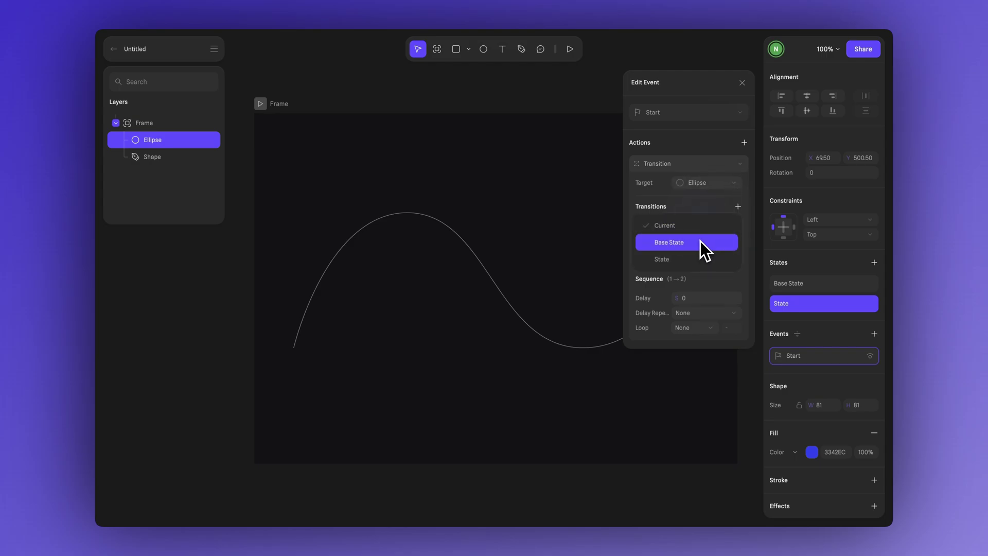
left_click(700, 241)
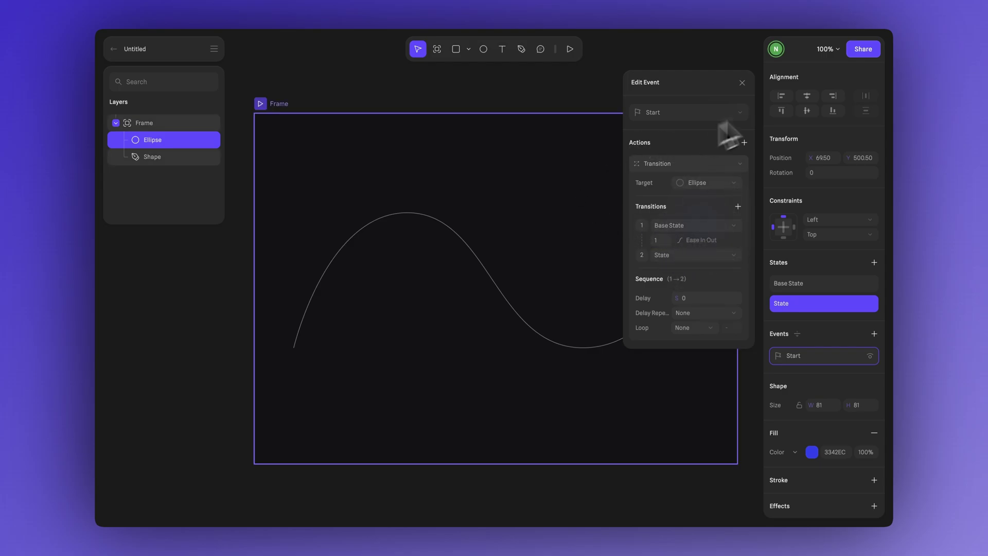
left_click(743, 85)
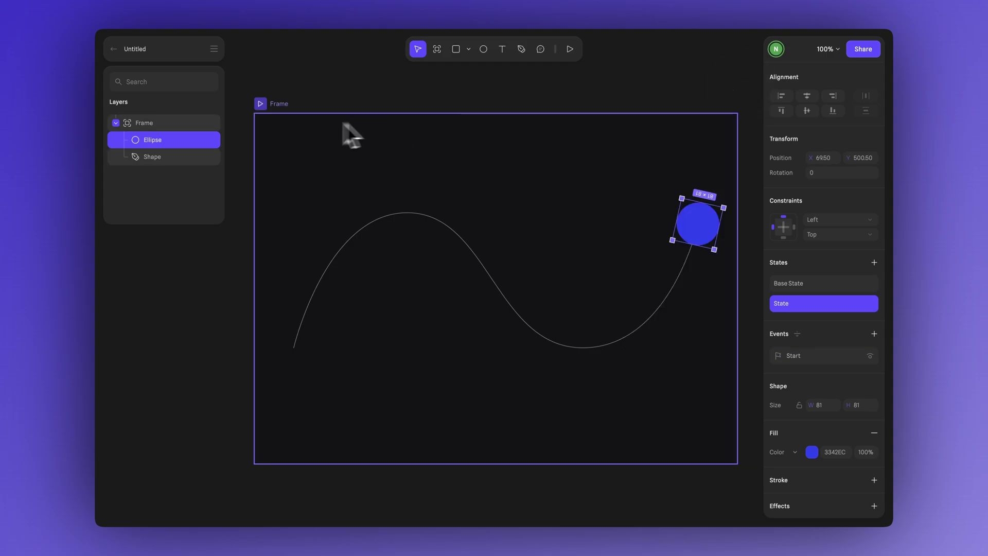
left_click(261, 104)
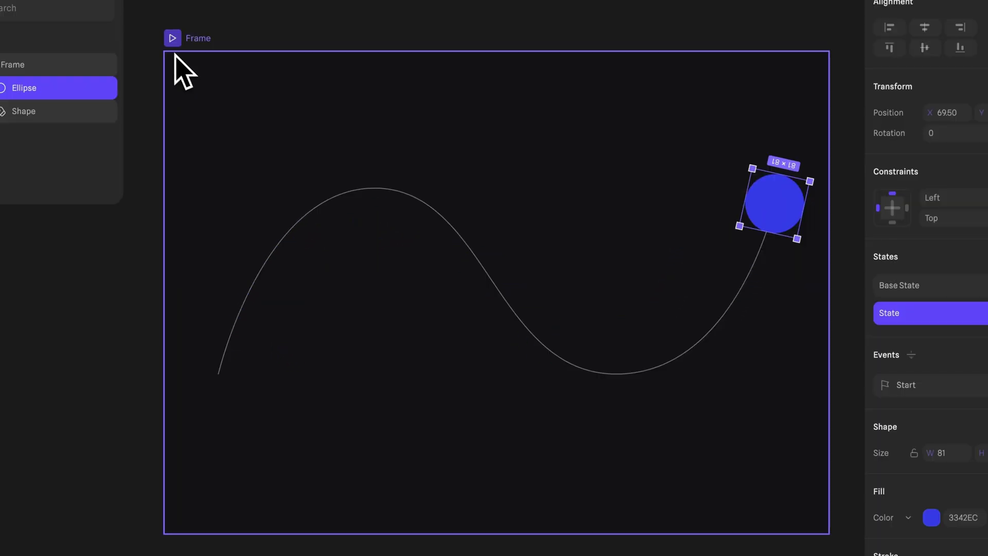
left_click(261, 103)
left_click(173, 39)
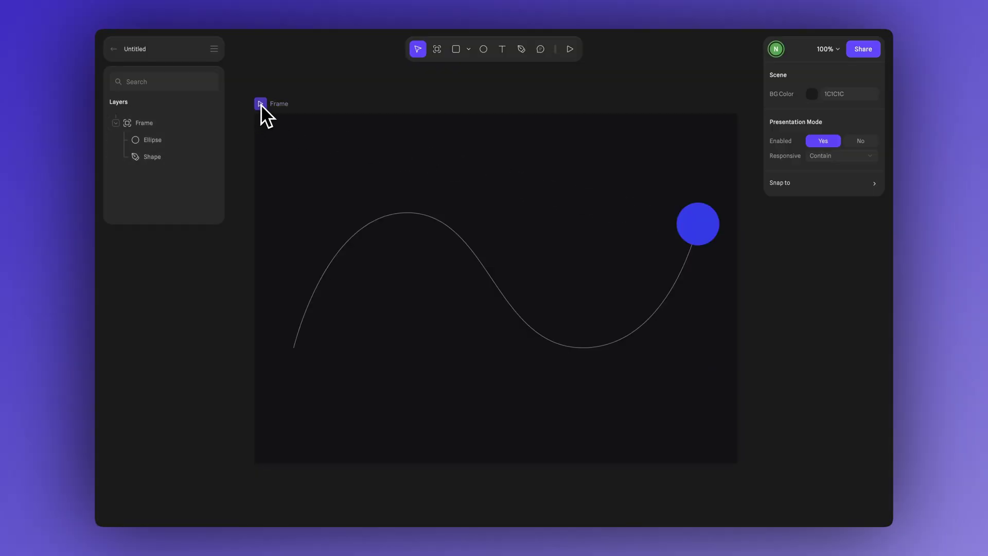
left_click(261, 104)
Set the Start event's transition to duration 2 with Ease In Out easing
double_click(712, 228)
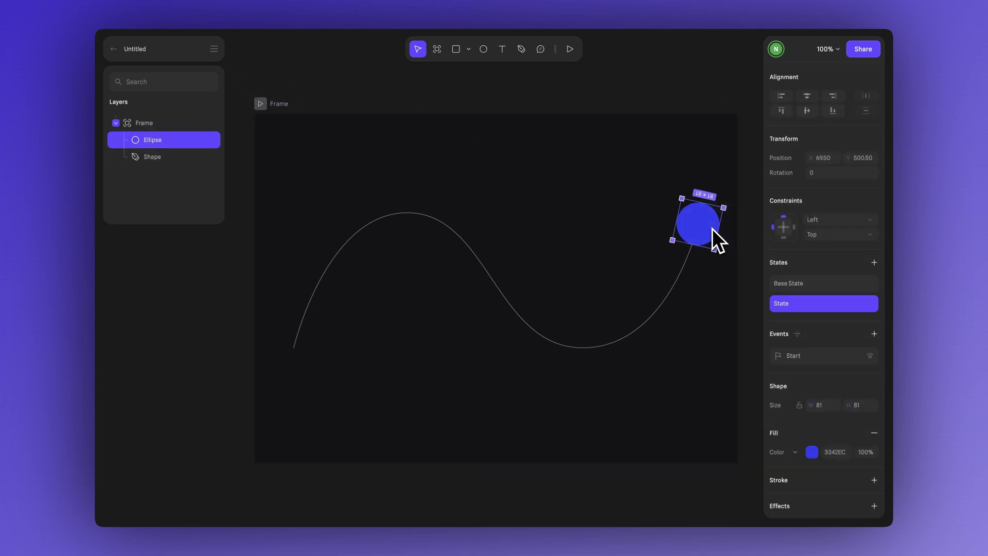
left_click(834, 360)
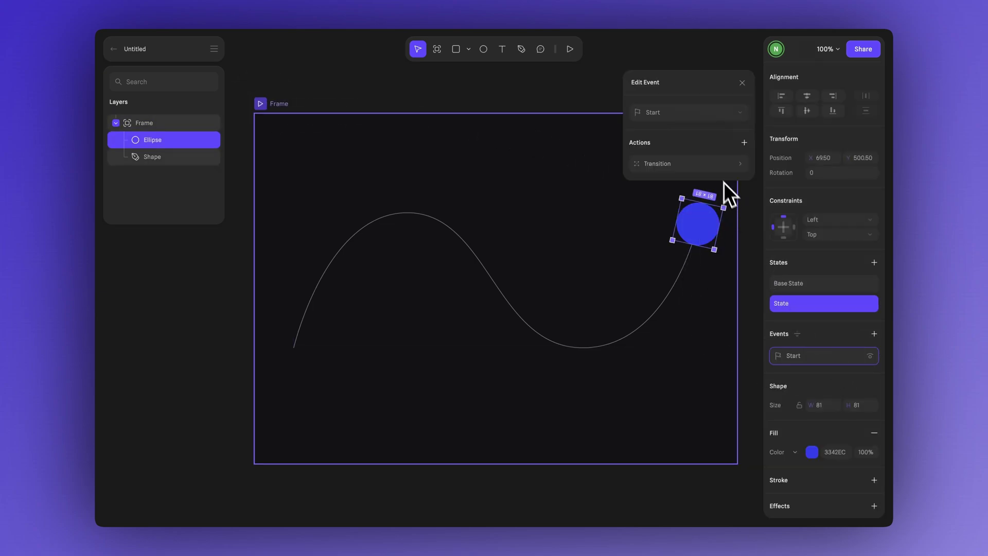
left_click(721, 168)
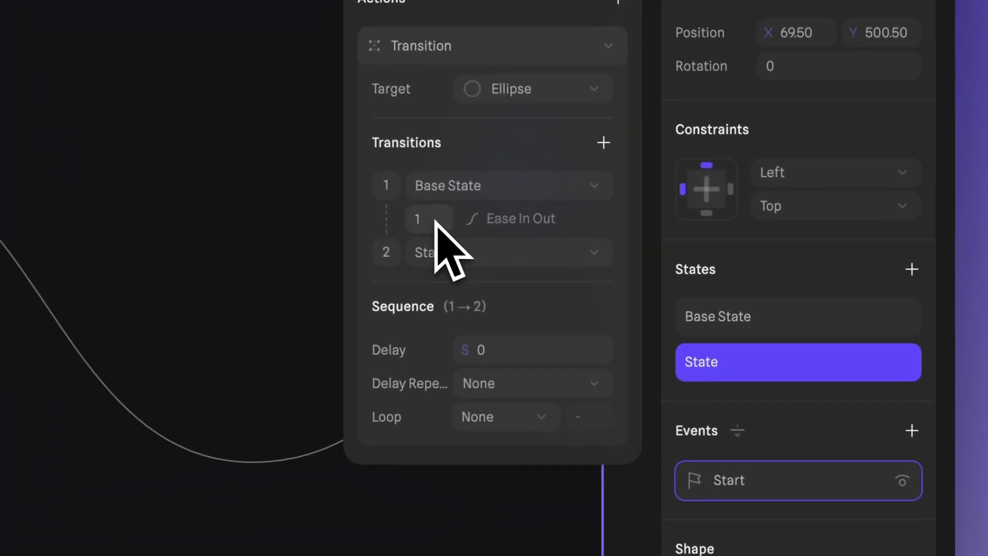
left_click(662, 241)
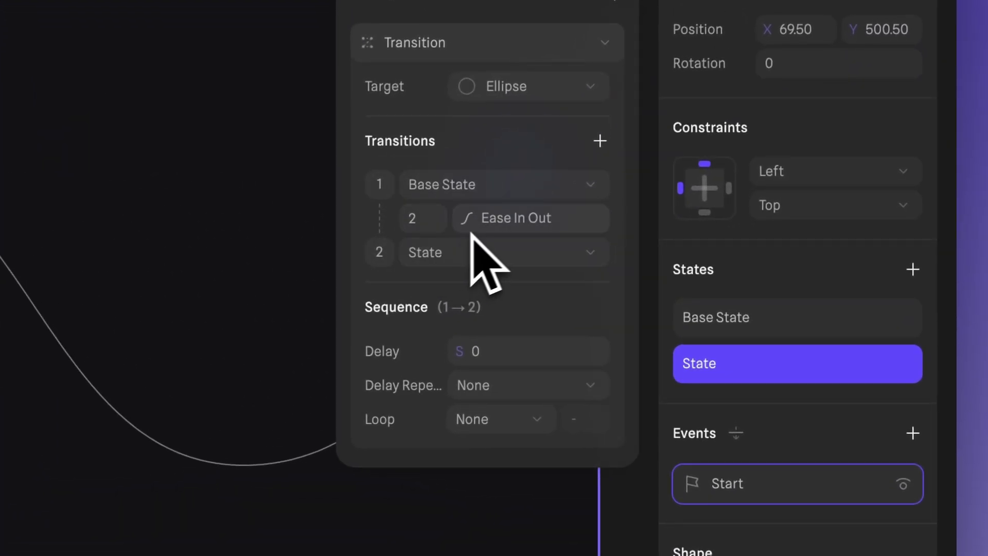
left_click(546, 218)
left_click(582, 299)
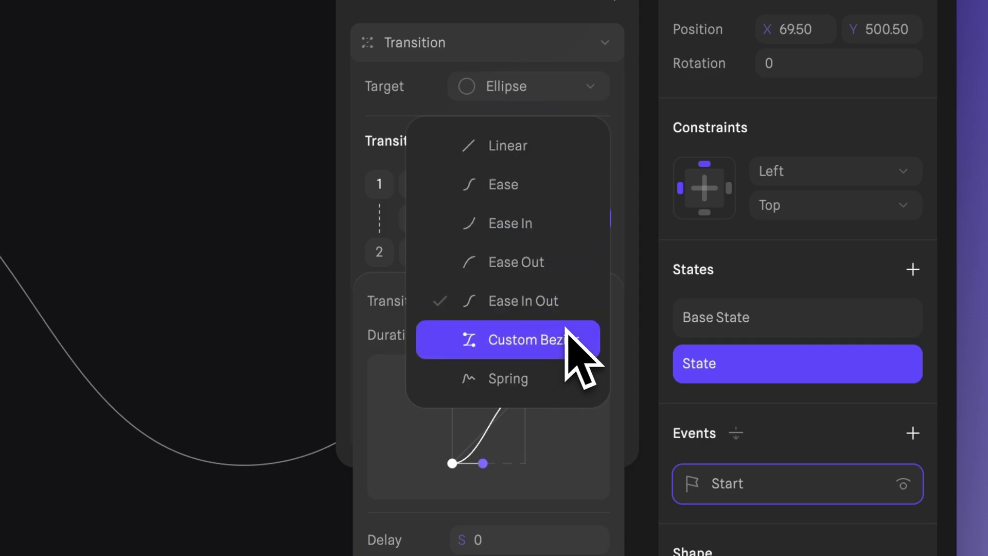
left_click(569, 305)
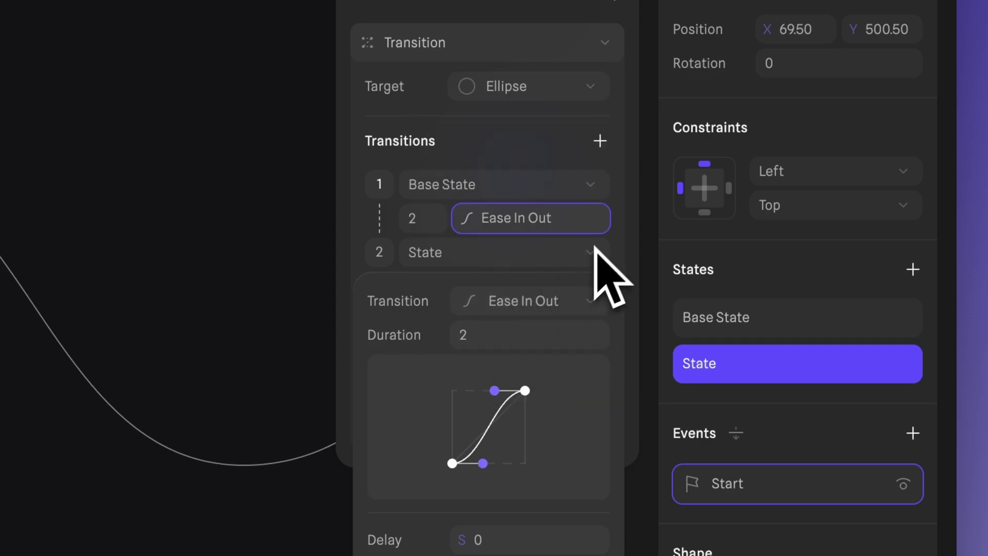
left_click(621, 239)
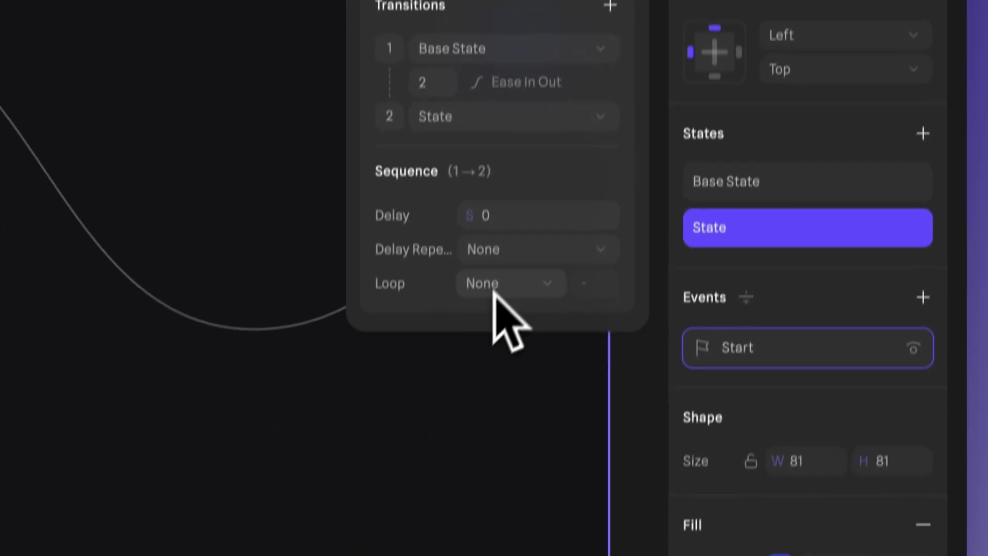
Set the transition's Loop to Infinite and Cycle to Ping Pong
left_click(494, 288)
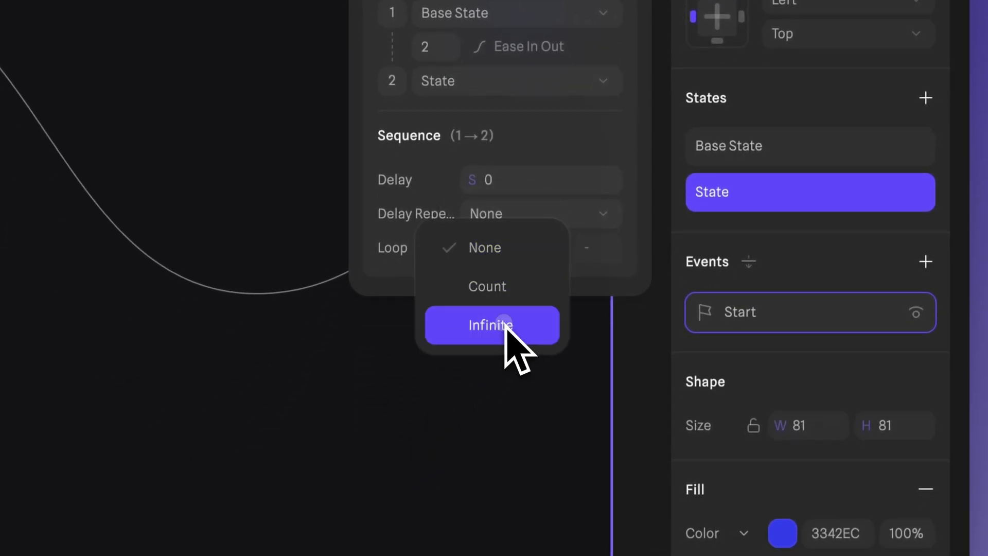
left_click(506, 325)
left_click(517, 282)
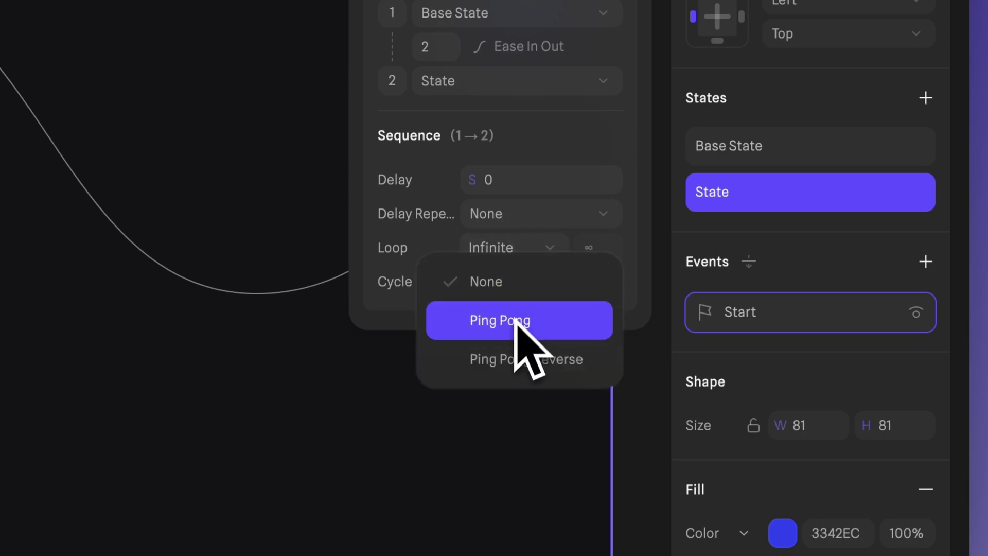
left_click(484, 327)
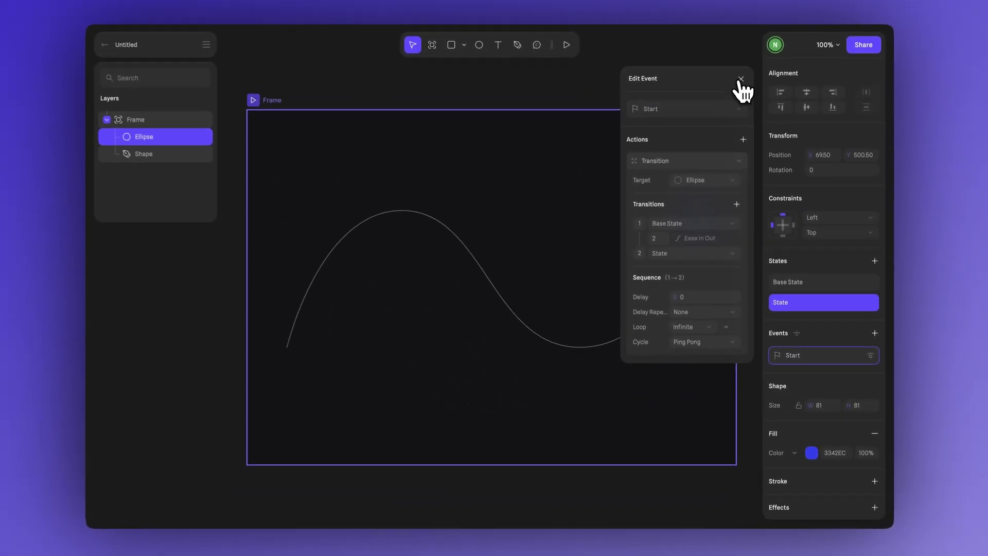
Play the Frame preview to watch the circle ping-pong along the wave
left_click(736, 85)
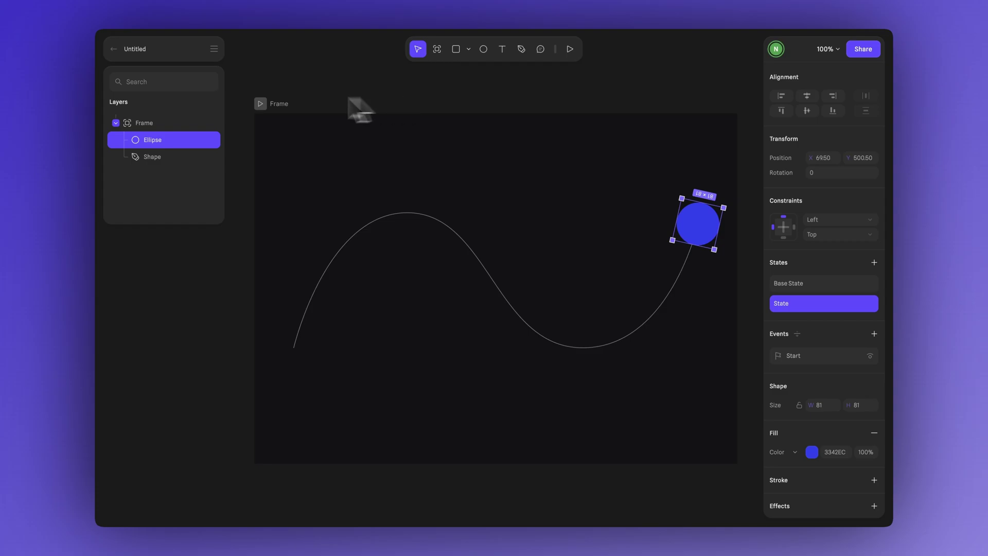
left_click(264, 107)
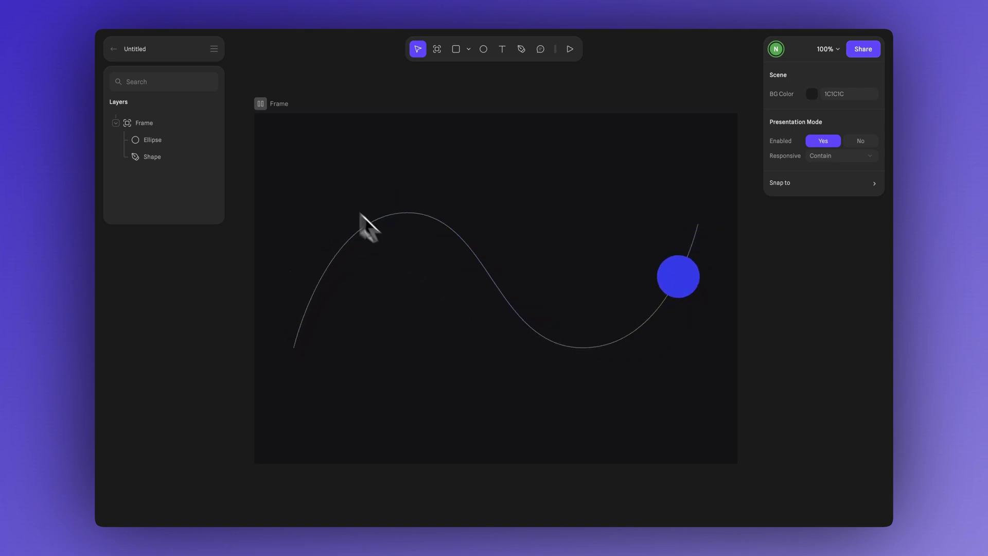
Draw a 454 × 454 circle with white stroke and 0% fill, plus a small centred circle
key("o")
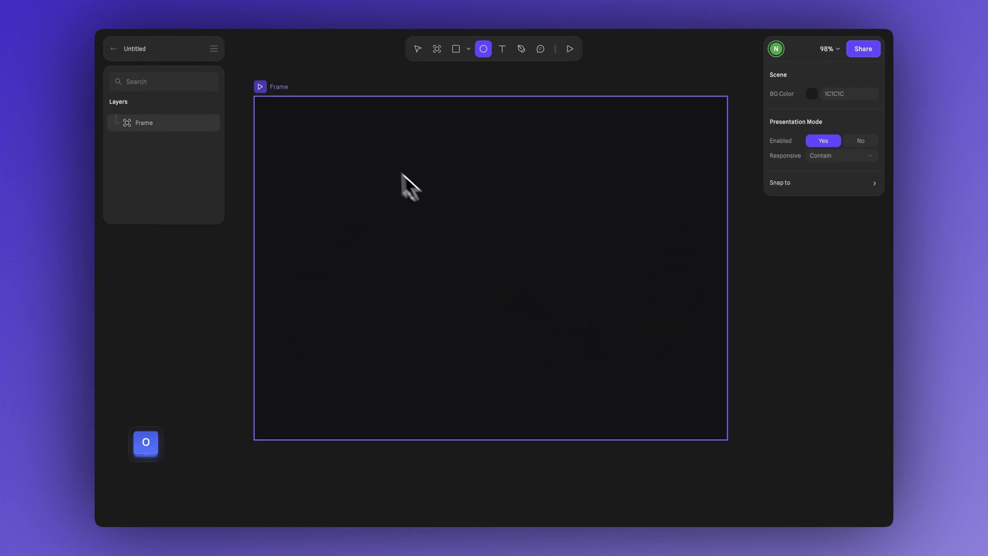
mouse_move(380, 153)
left_mouse_down("shift")
mouse_move(578, 388)
mouse_move(545, 306)
left_mouse_up("shift")
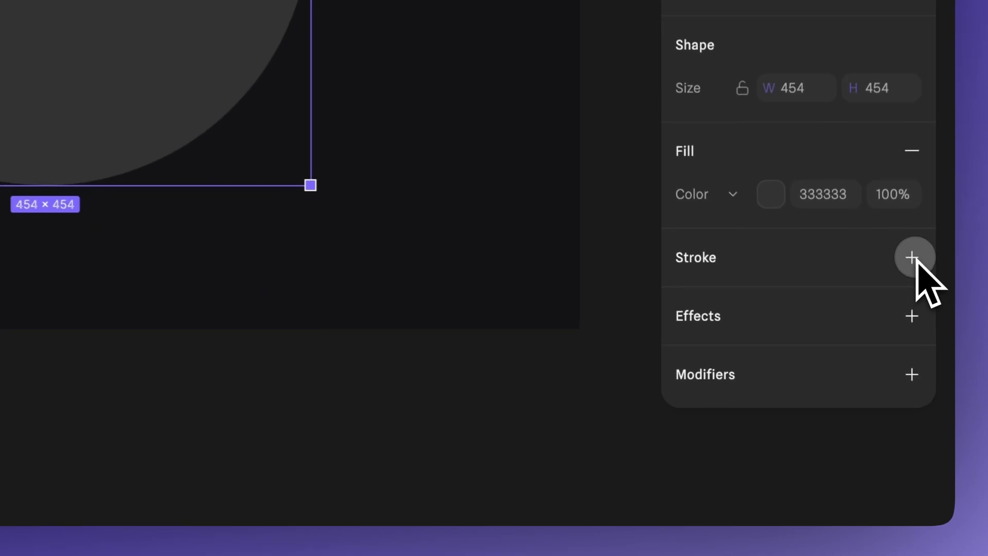
left_click(874, 408)
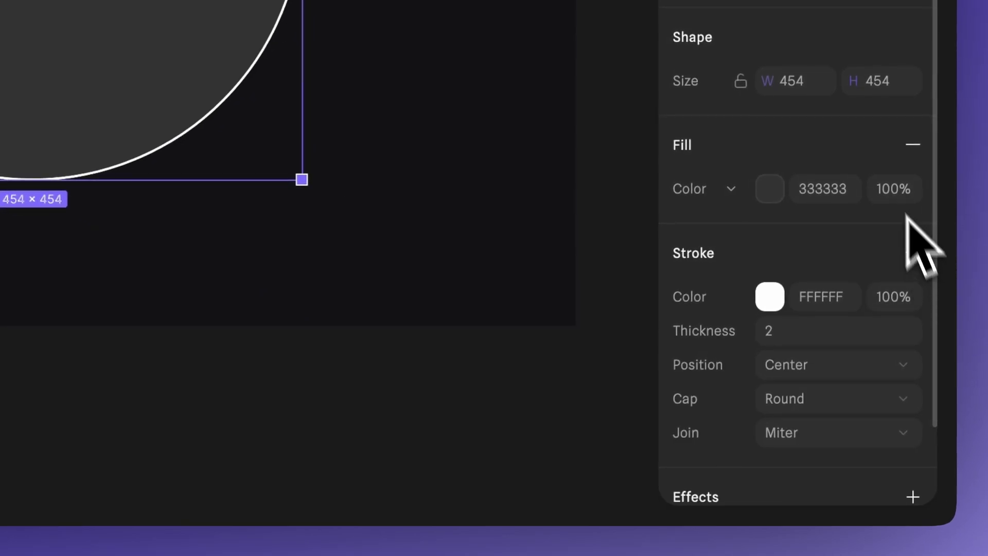
left_click(898, 199)
key("Return")
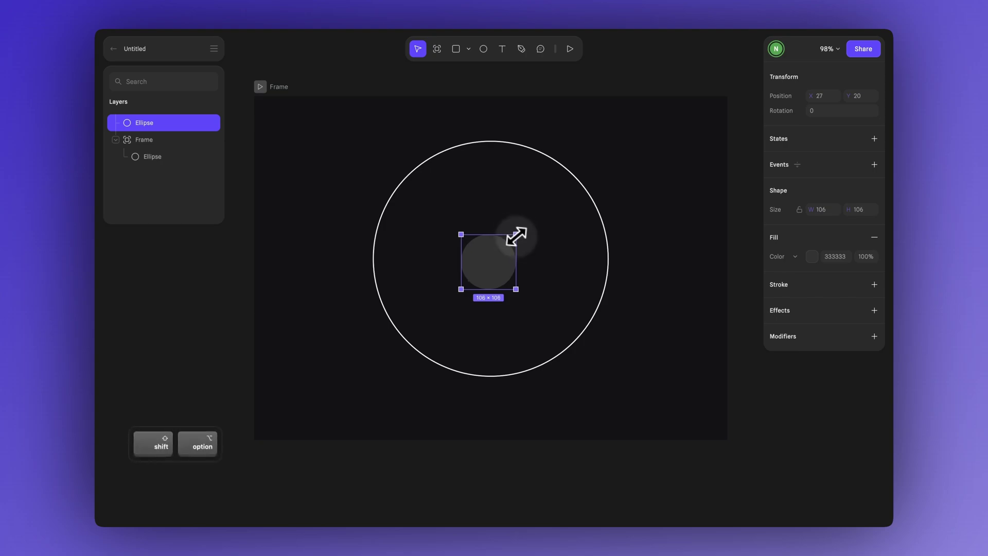
left_click_drag(515, 234, 495, 258, "alt+shift")
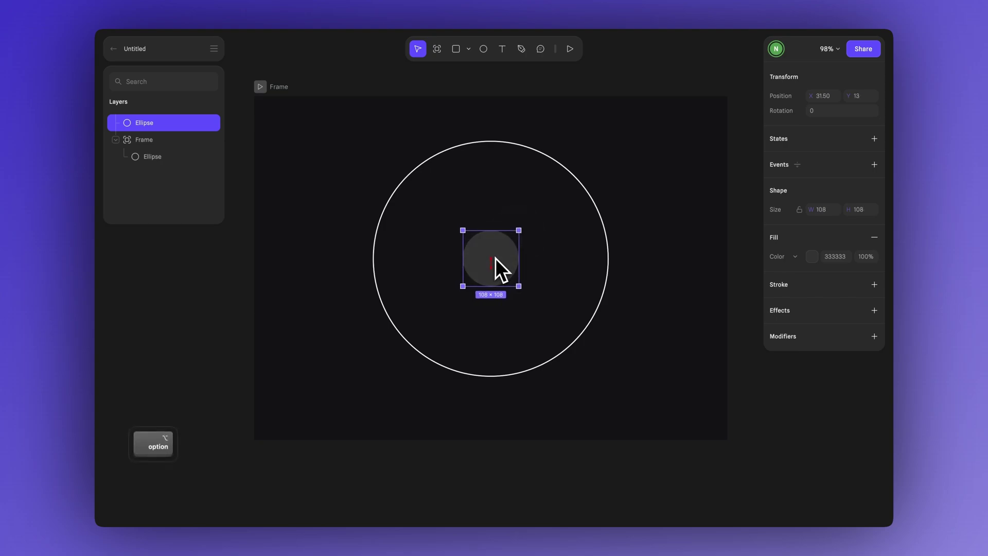
Fill the small centre circle magenta
left_click(809, 257)
left_click(865, 393)
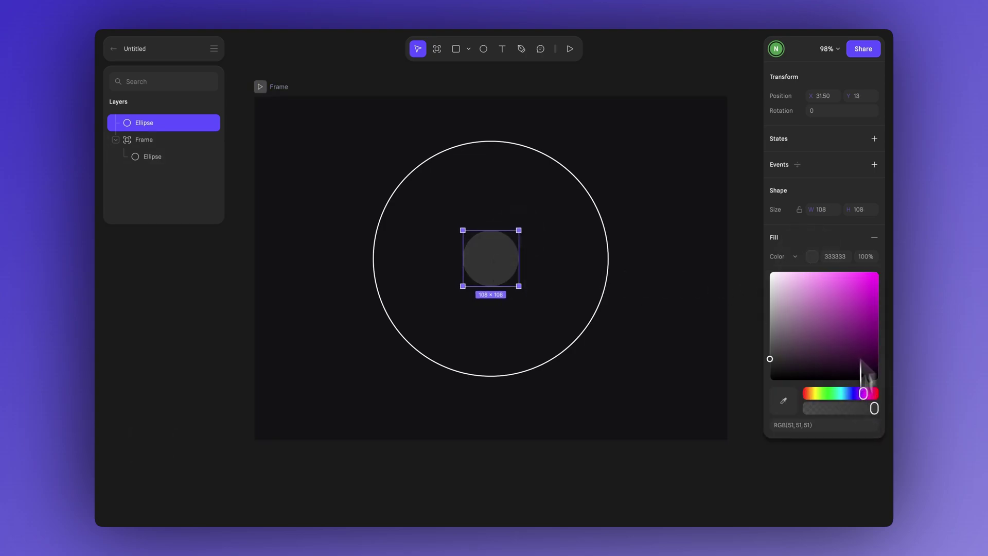
left_click(864, 292)
left_click(840, 242)
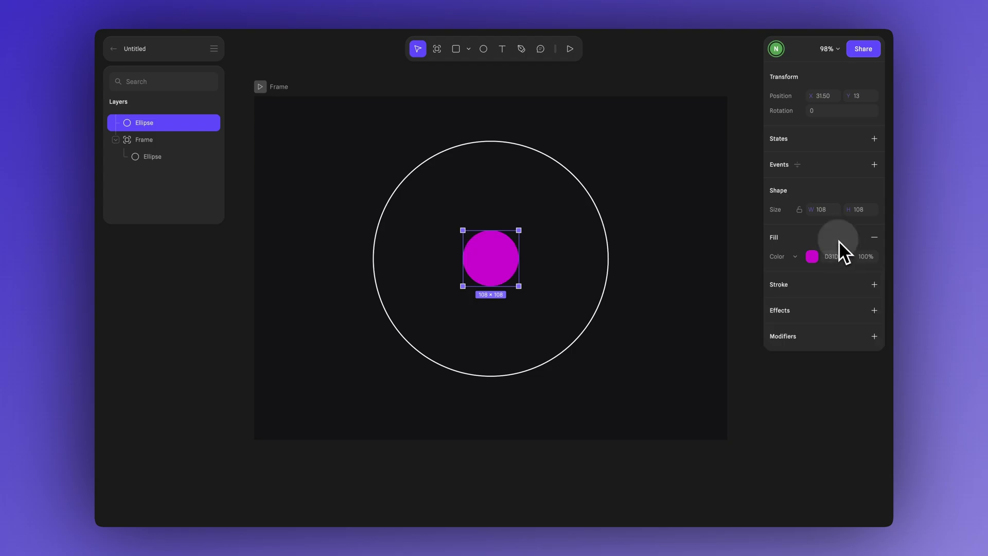
Add Align To Path following the large Ellipse, with Slide dragged to 0.93
left_click(875, 338)
left_click(866, 360)
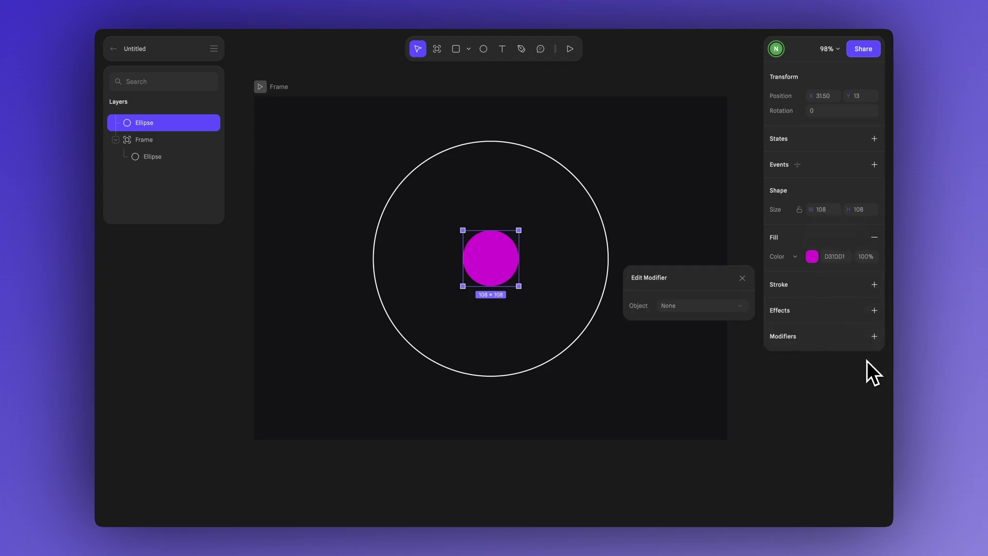
left_click(739, 306)
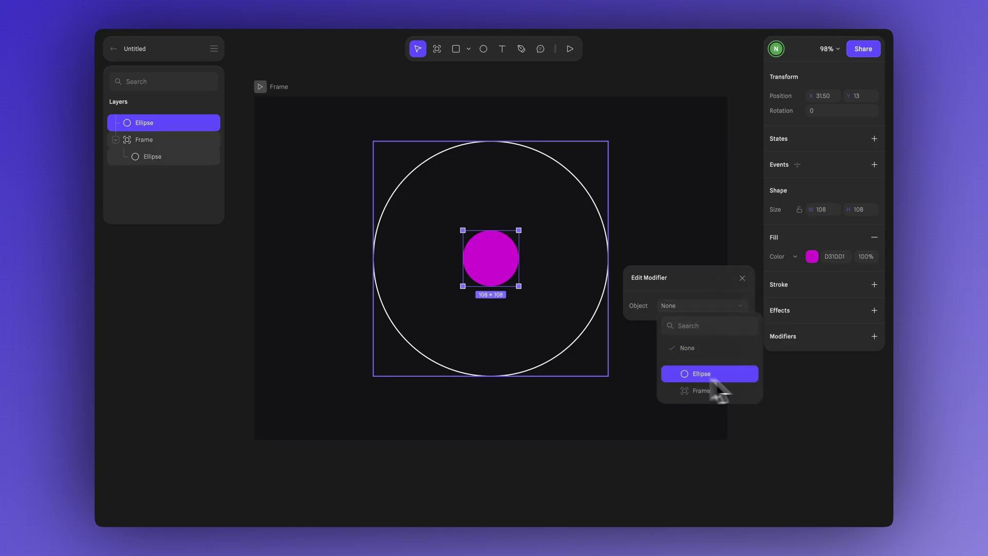
left_click(739, 379)
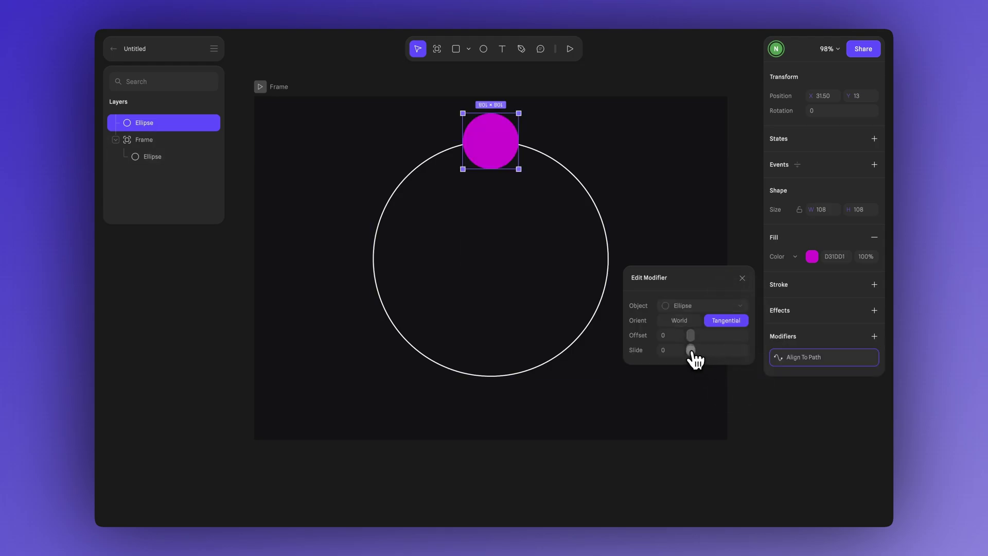
mouse_move(692, 352)
left_mouse_down()
mouse_move(752, 362)
mouse_move(691, 369)
left_mouse_up()
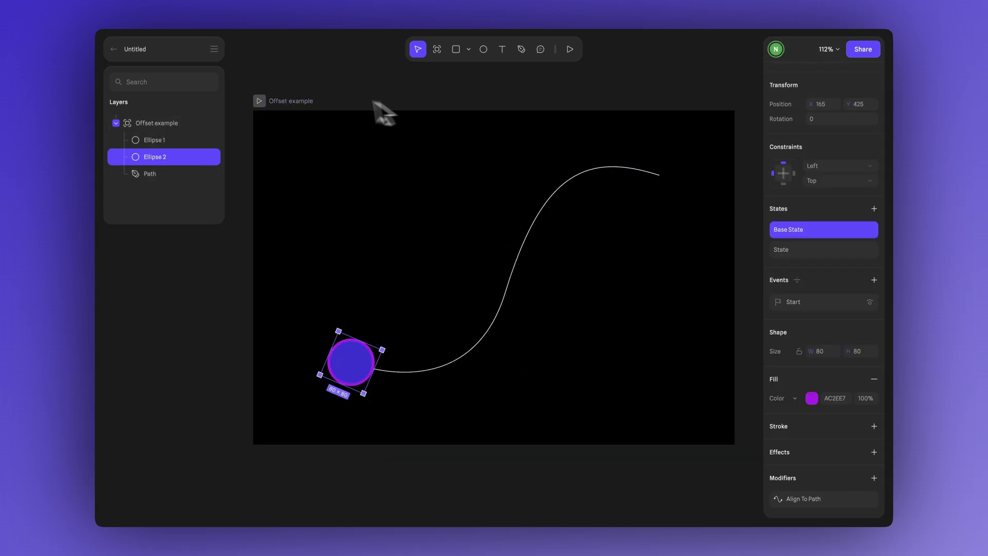
Preview the Offset example, then set blue Ellipse 1's Align To Path offset to 0.13
left_click(262, 103)
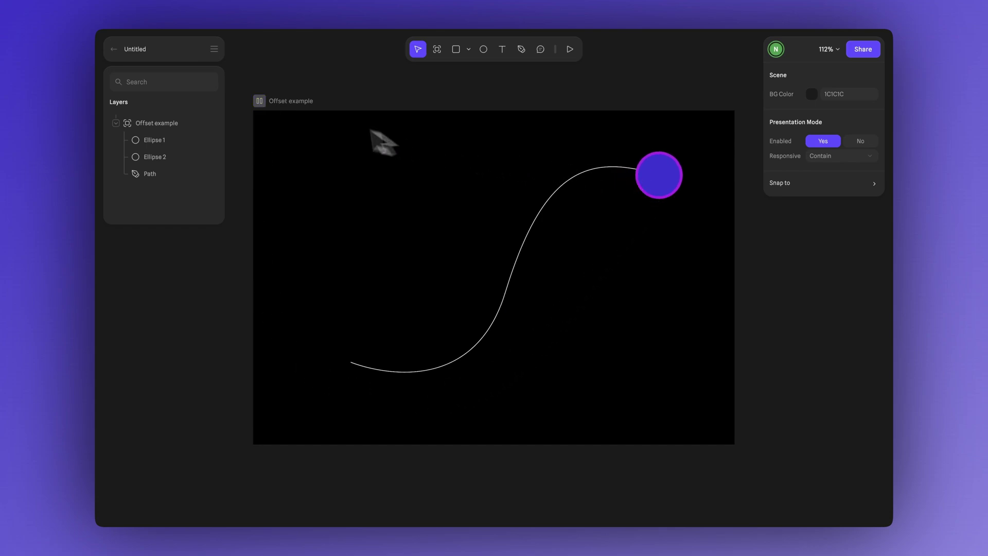
left_click(262, 102)
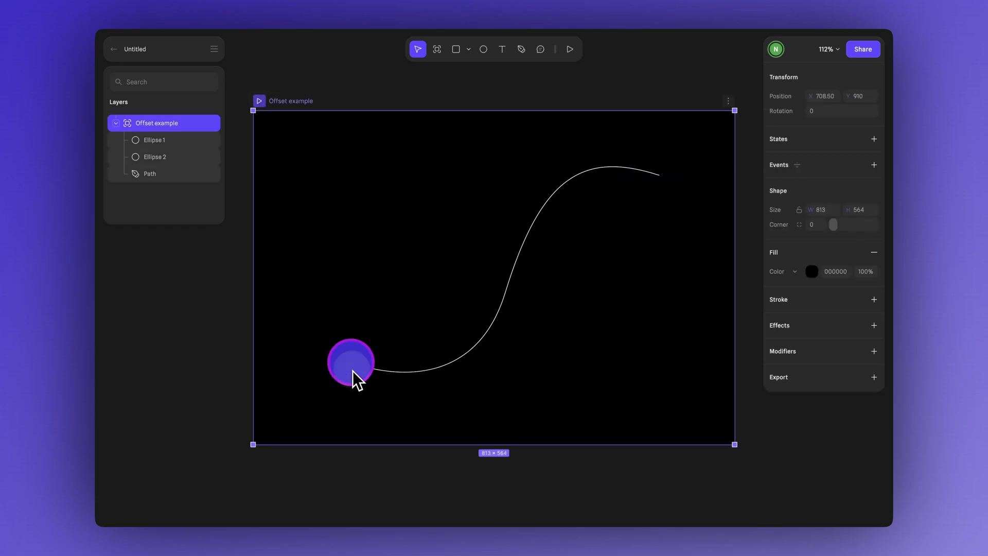
left_click(353, 370)
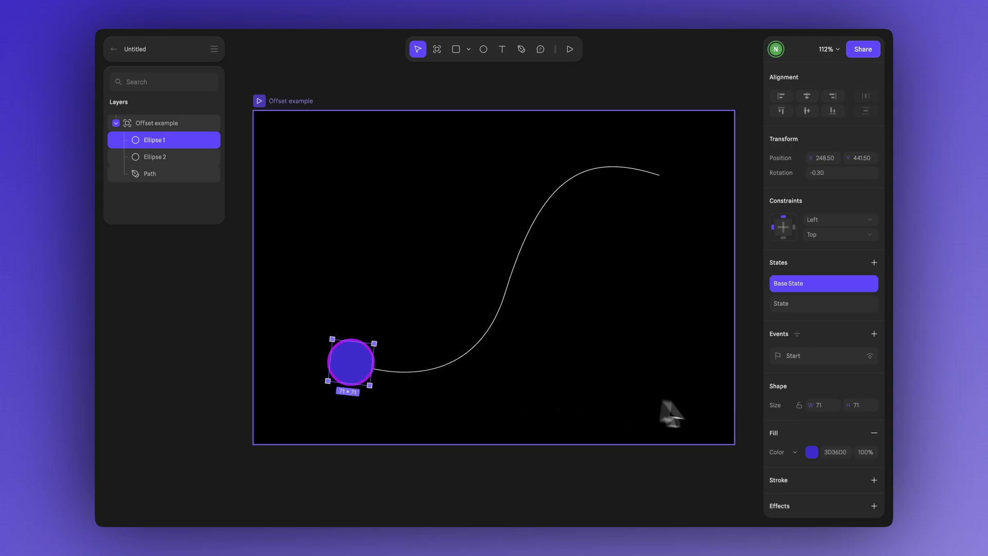
scroll(816, 431, "down", 2)
left_click(816, 501)
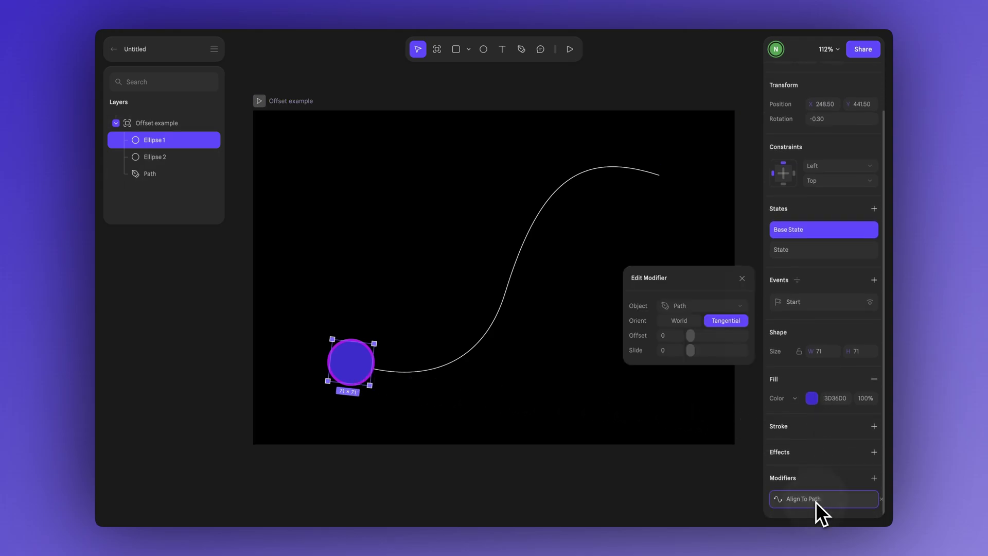
left_click(795, 251)
left_click(801, 234)
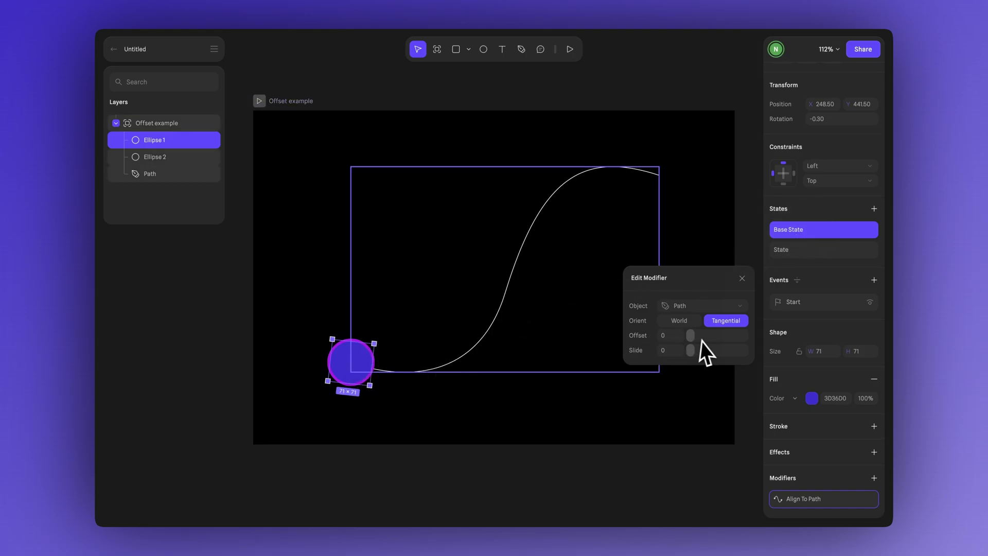
left_click_drag(693, 340, 698, 341)
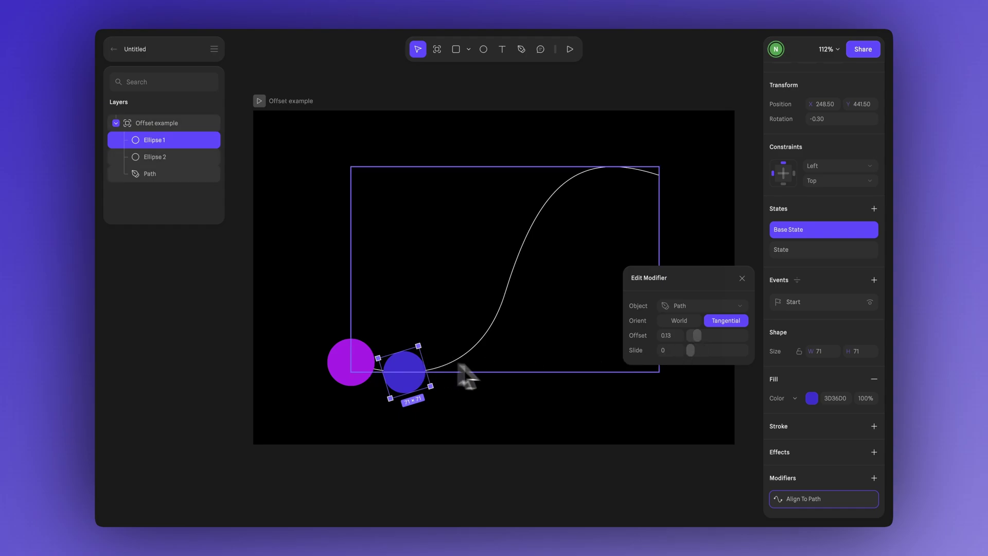
left_click(350, 365)
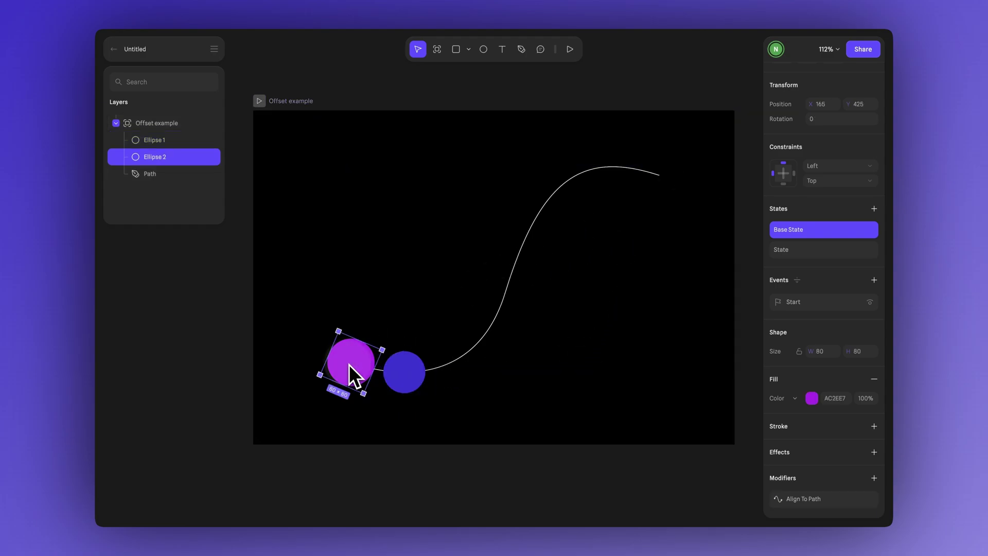
Switch to the end state and check the blue ball's position there
left_click(814, 252)
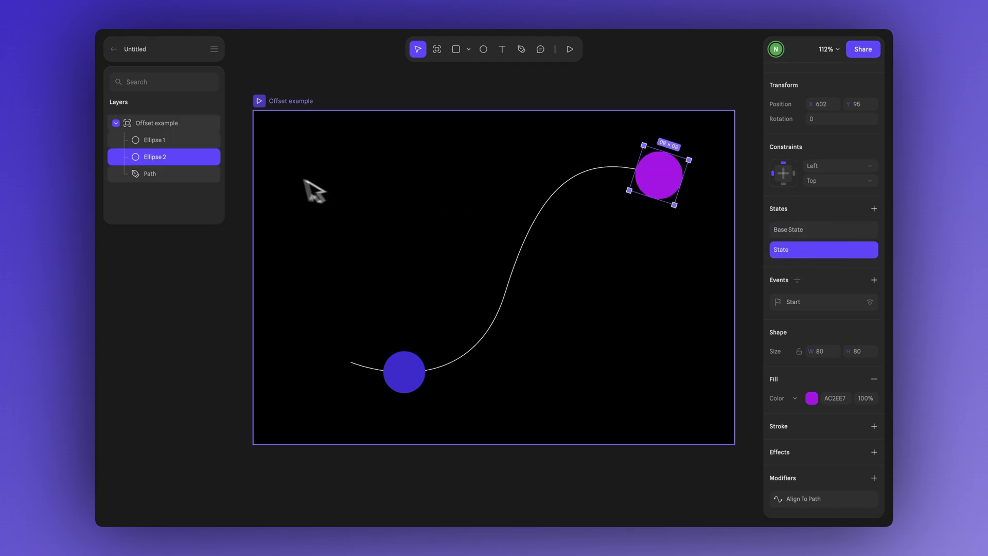
left_click(166, 140)
left_click(803, 230)
left_click(855, 252)
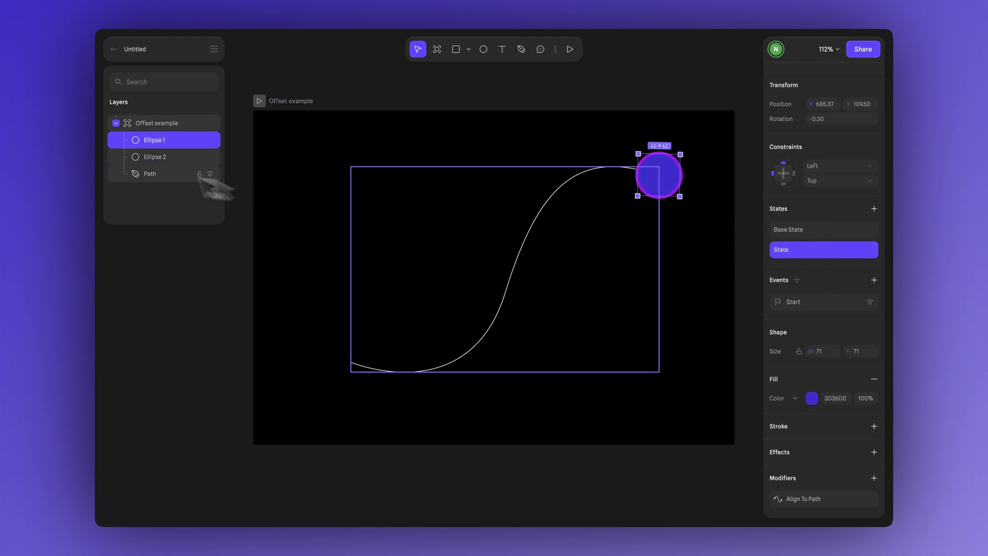
Give magenta Ellipse 2 an Align To Path offset of 0.88 with slide 0
left_click(152, 161)
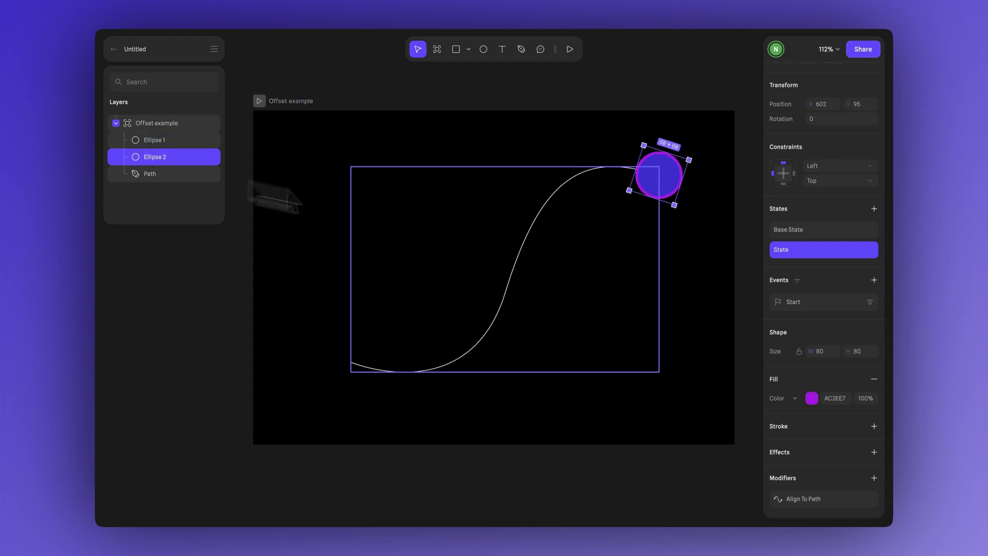
left_click(808, 499)
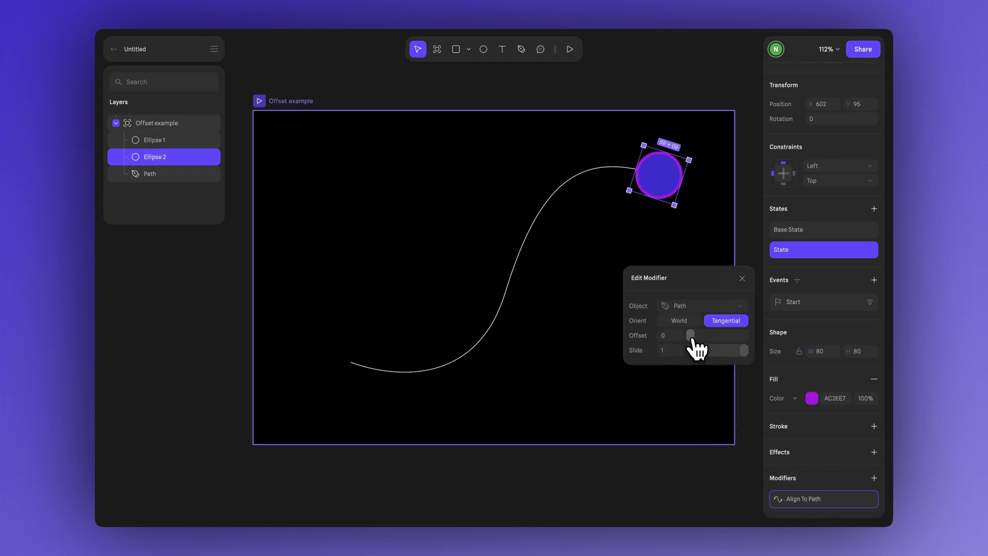
left_click_drag(693, 342, 746, 348)
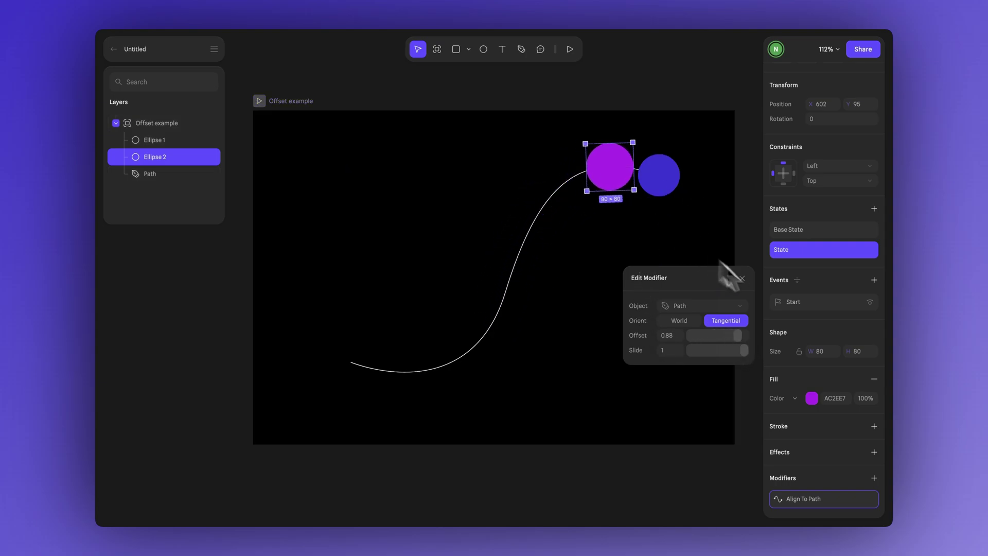
left_click_drag(754, 364, 686, 363)
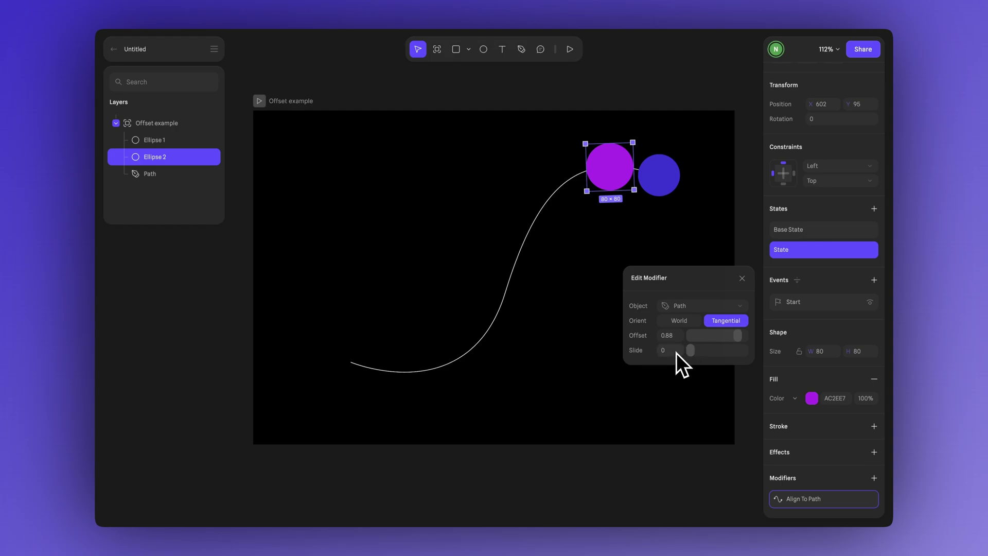
Play the Offset example to watch the two offset balls move along the curve
left_click(259, 102)
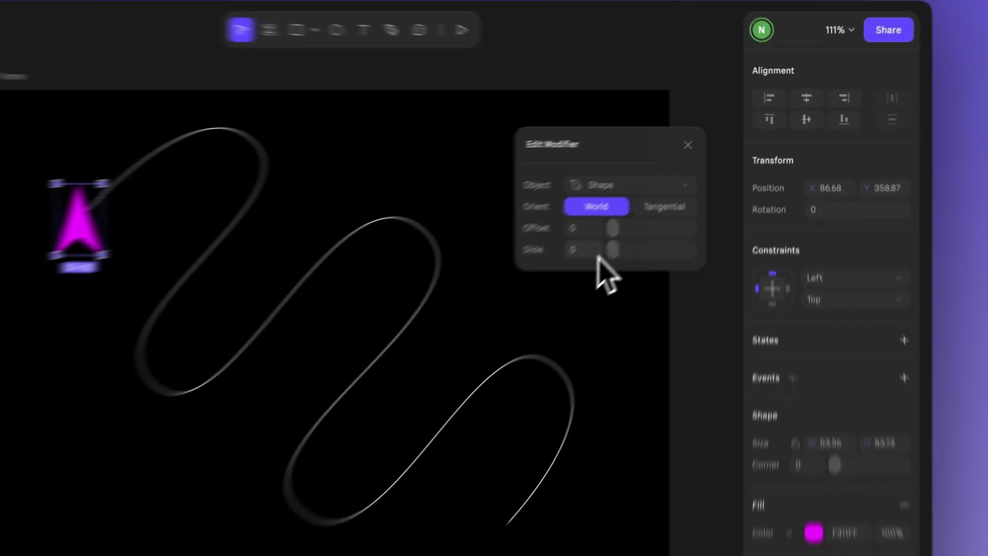
Test the arrow's Slide and Rotation, reset Rotation to 0, and set Orient to Tangential
left_click_drag(613, 250, 664, 262)
left_click_drag(710, 212, 670, 214)
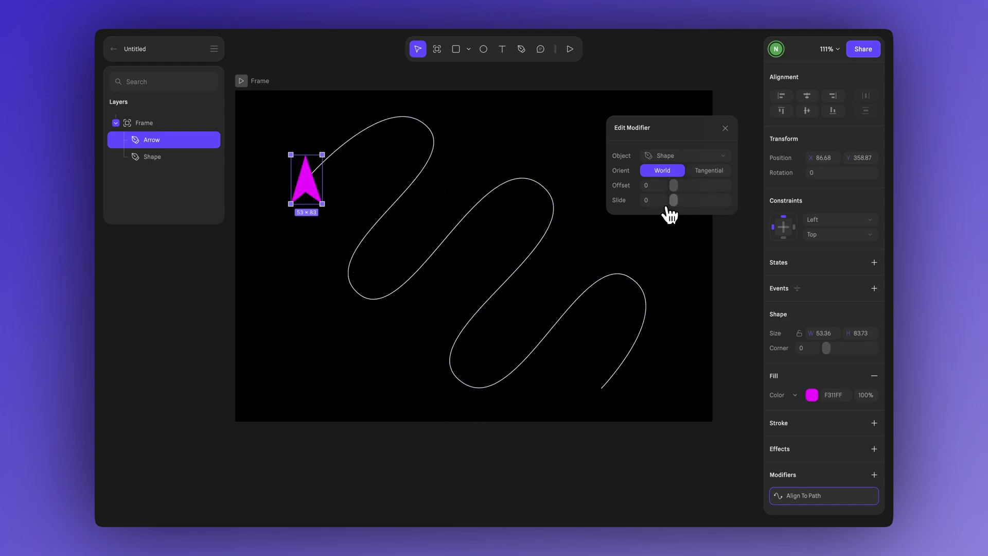
left_click_drag(808, 174, 808, 175)
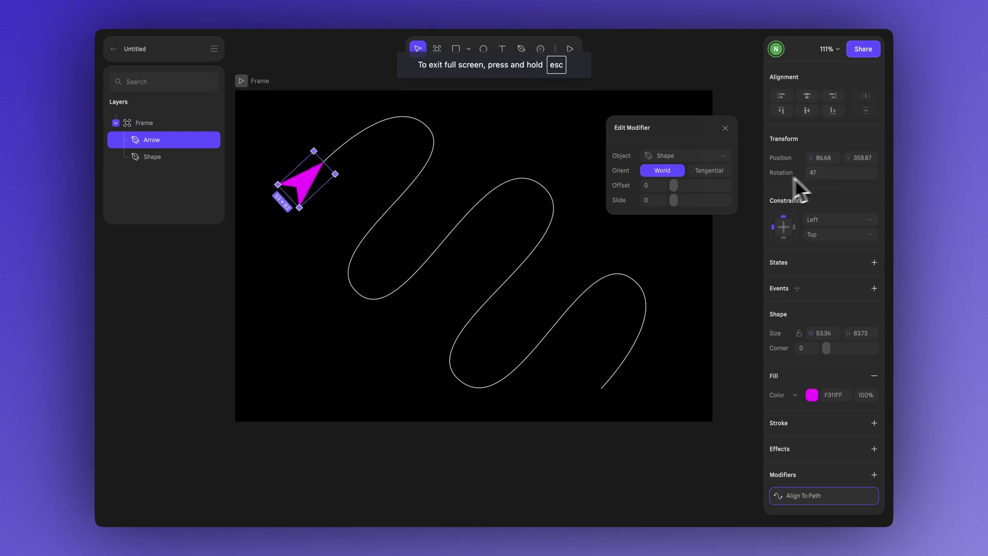
mouse_move(674, 201)
left_mouse_down()
mouse_move(731, 208)
mouse_move(672, 219)
left_mouse_up()
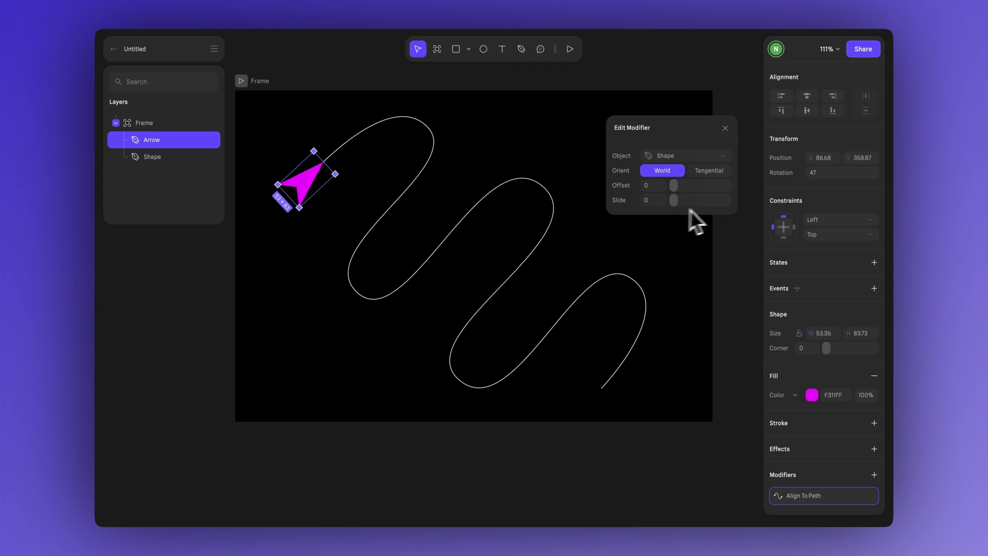
type("0")
key("Return")
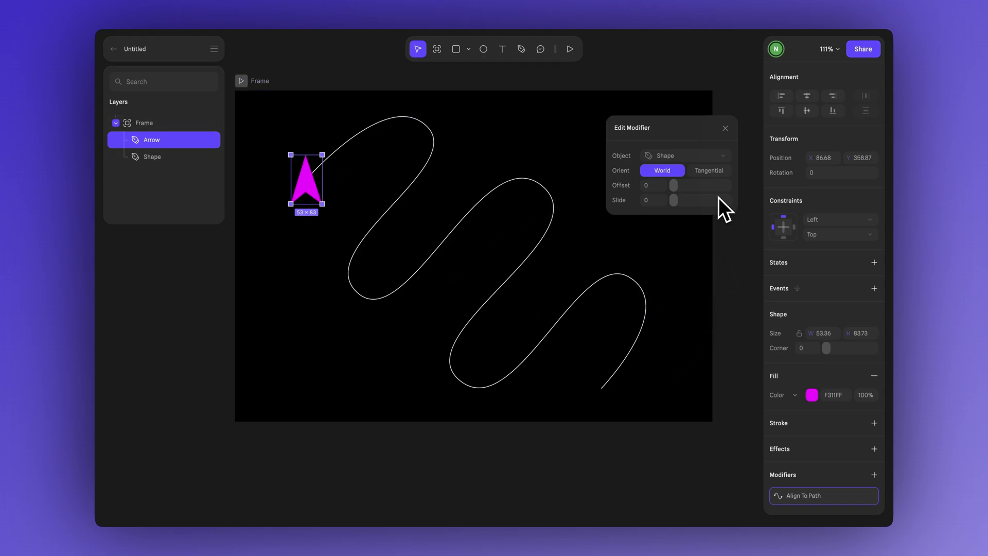
left_click(710, 175)
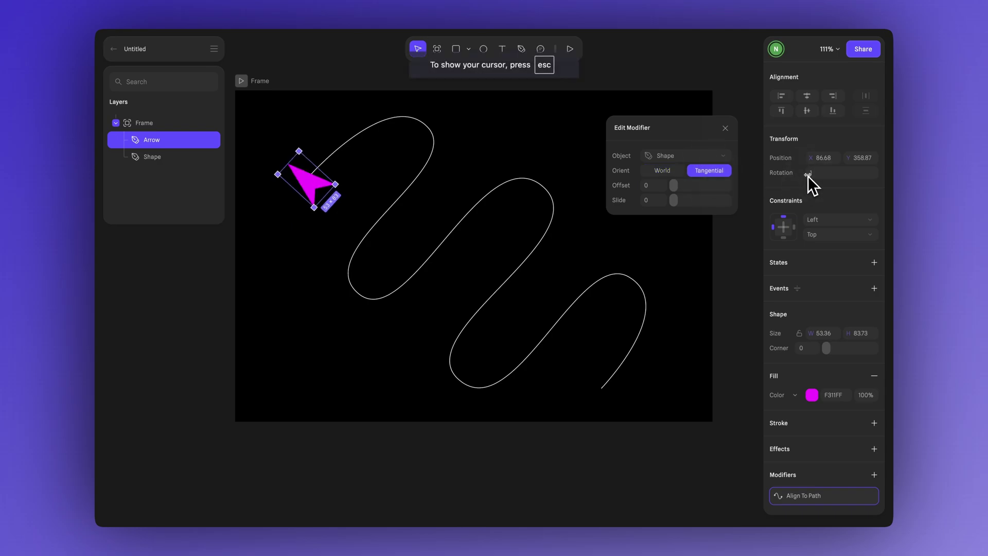
Rotate the arrow to about 95 degrees so it points along the wavy path
left_click_drag(807, 175, 858, 175)
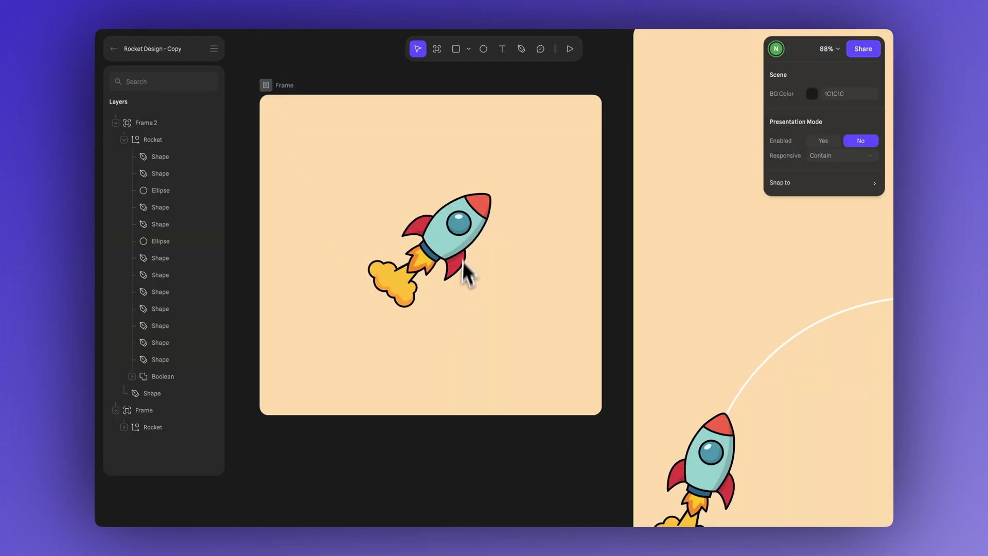
Select Frame 2 and play the rocket's flight along its curved path
left_click(271, 85)
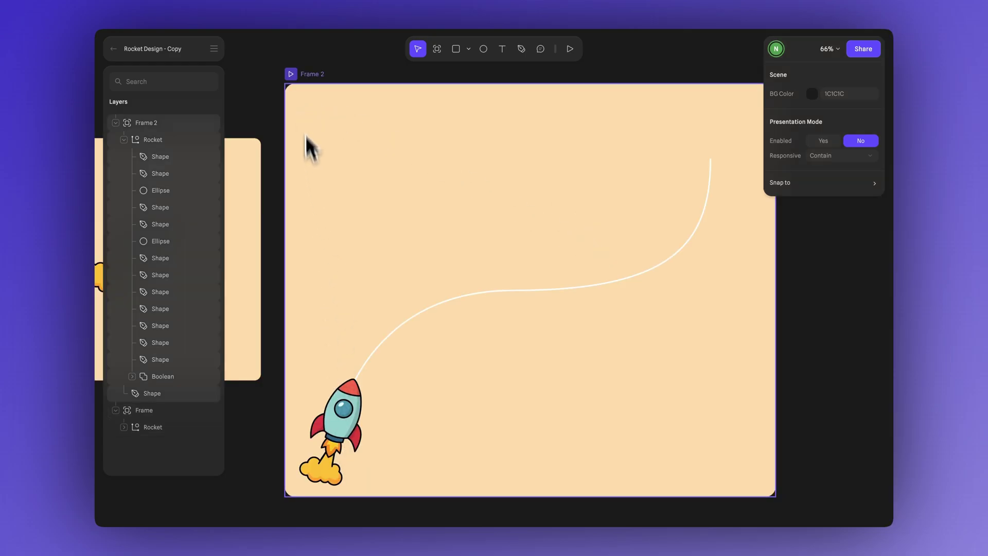
left_click(291, 74)
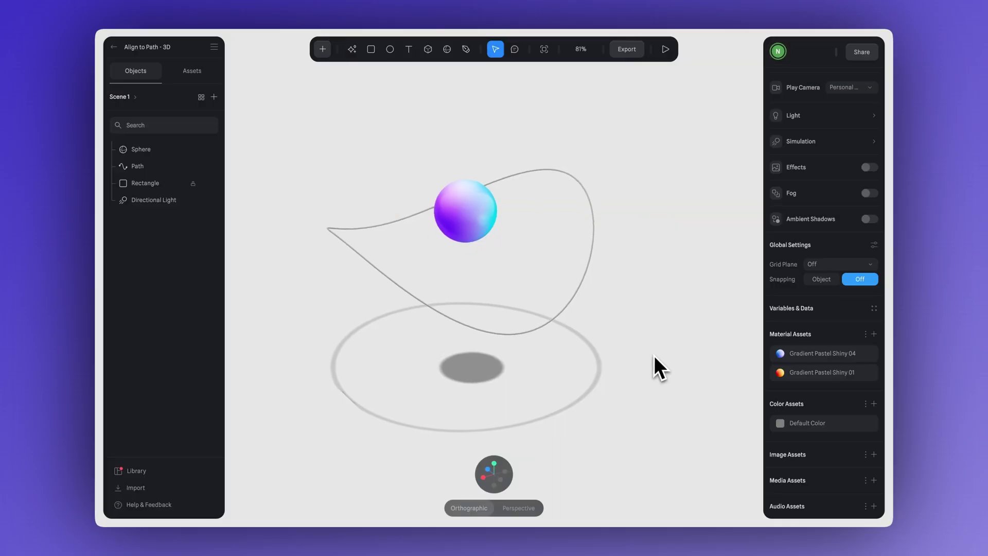
Select the Sphere and set its Align To Path Object to Path
left_click(469, 213)
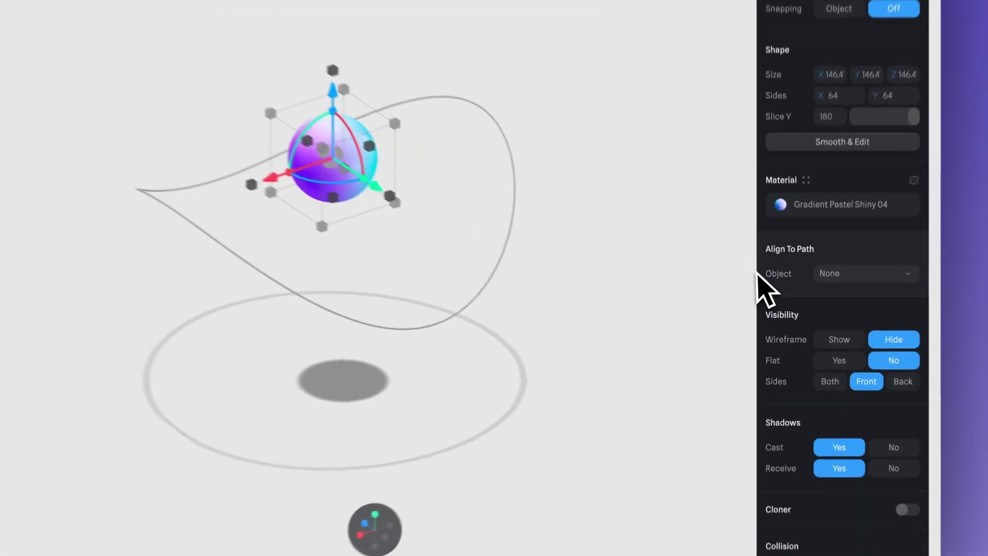
left_click(855, 294)
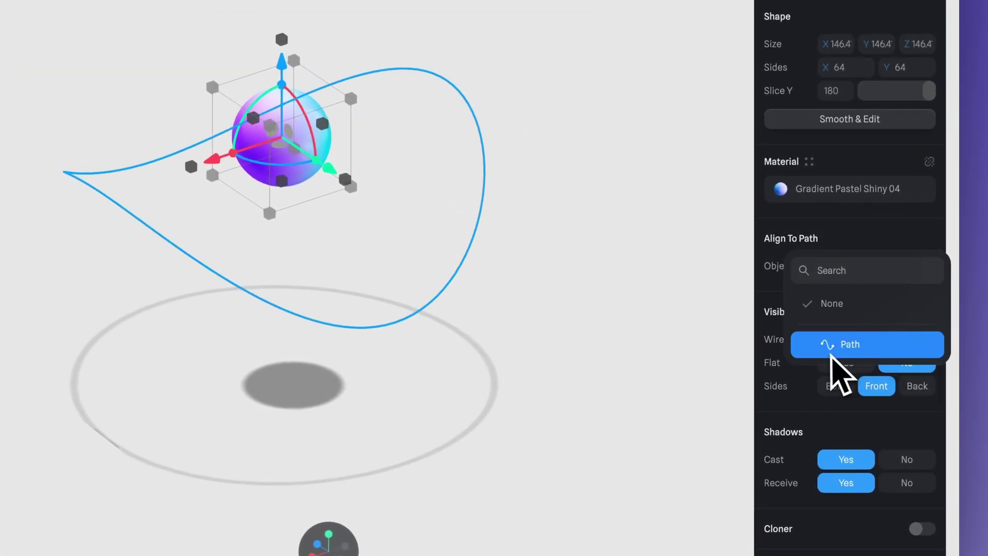
left_click(902, 350)
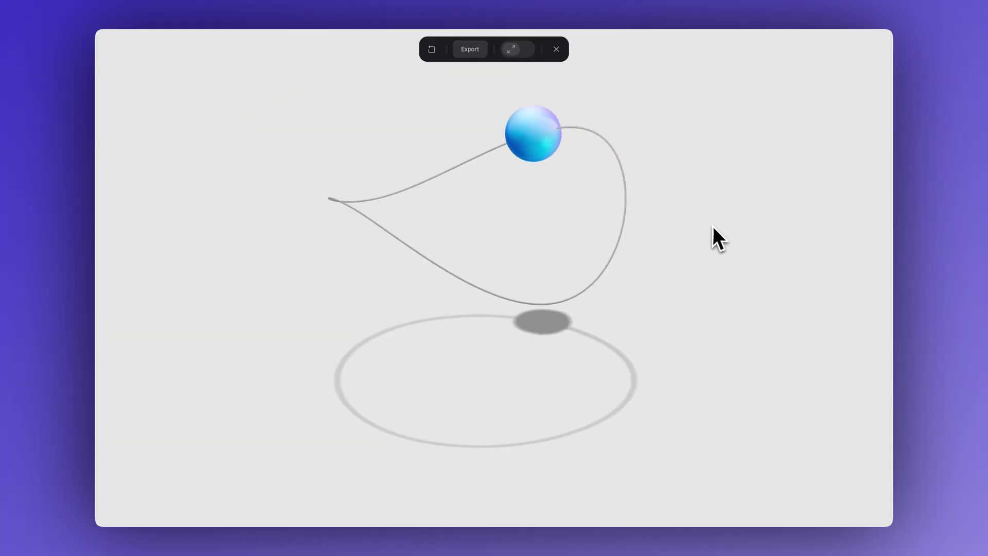